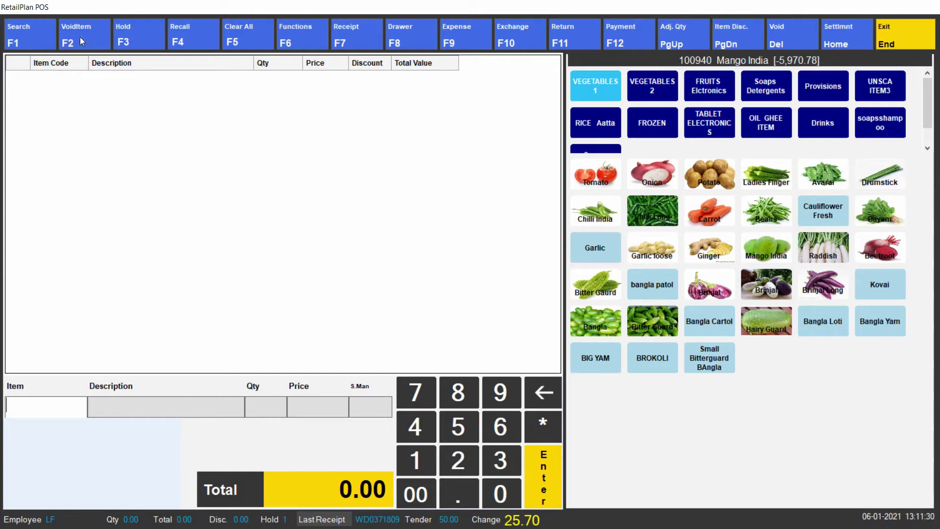
Search products by description 'pringles' and add item 101677 Pringles at 2.50 to the sale.
click(32, 35)
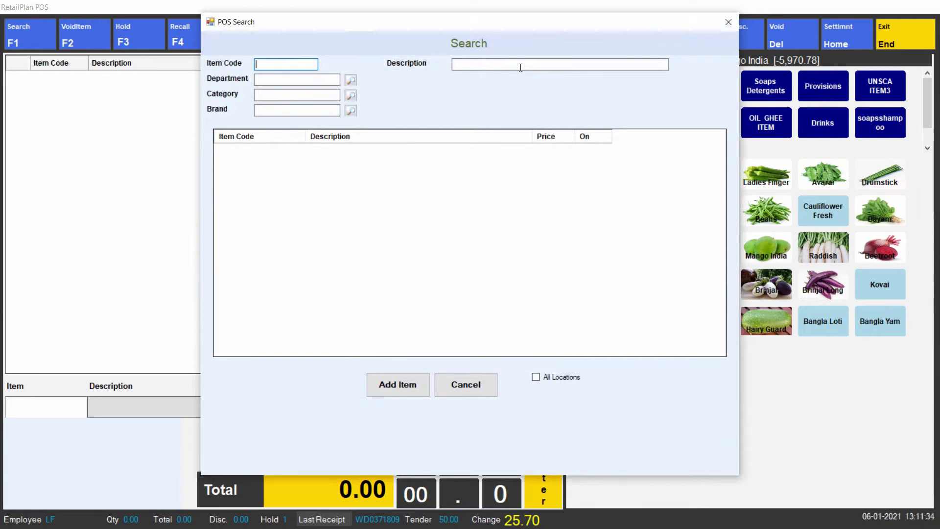
click(520, 67)
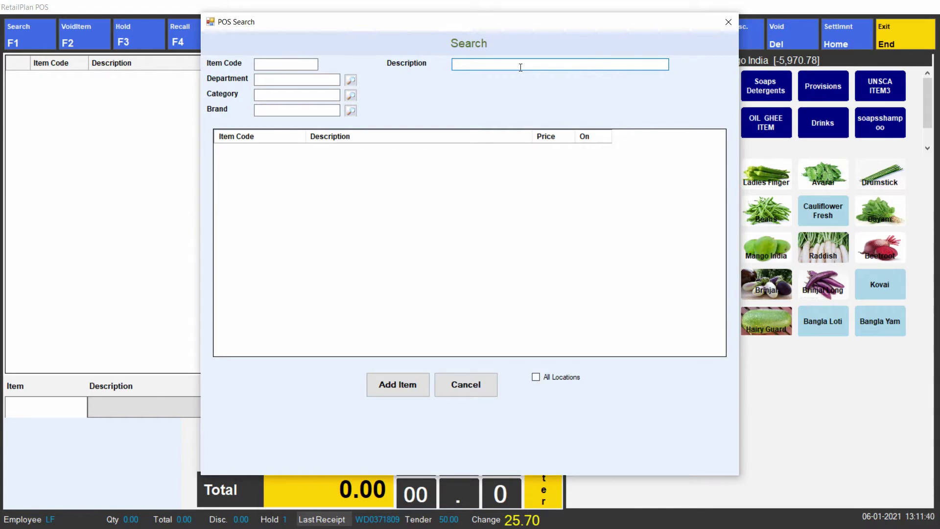
text(pringles)
key(Return)
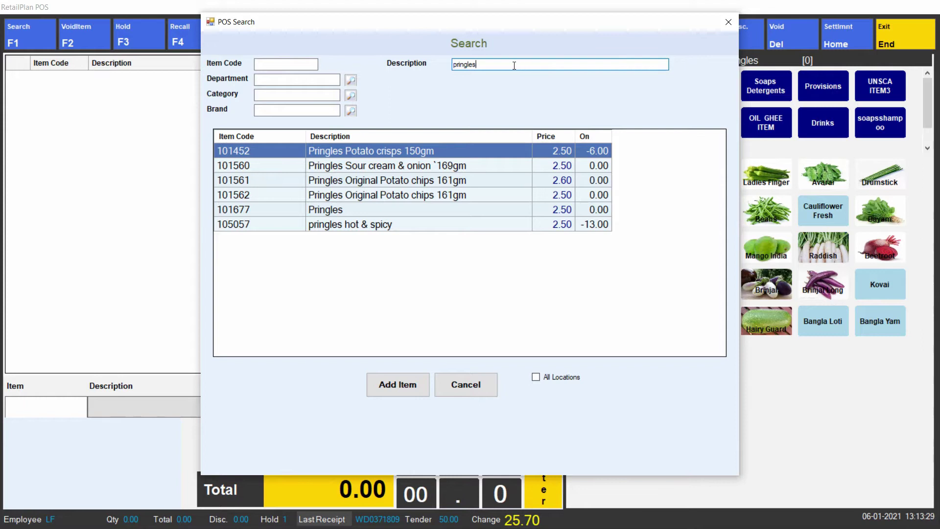
click(536, 377)
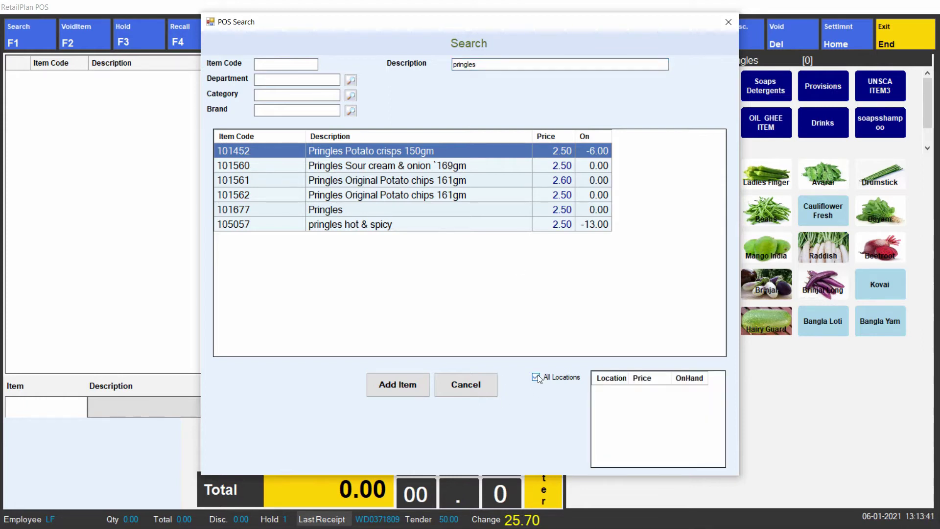
click(539, 378)
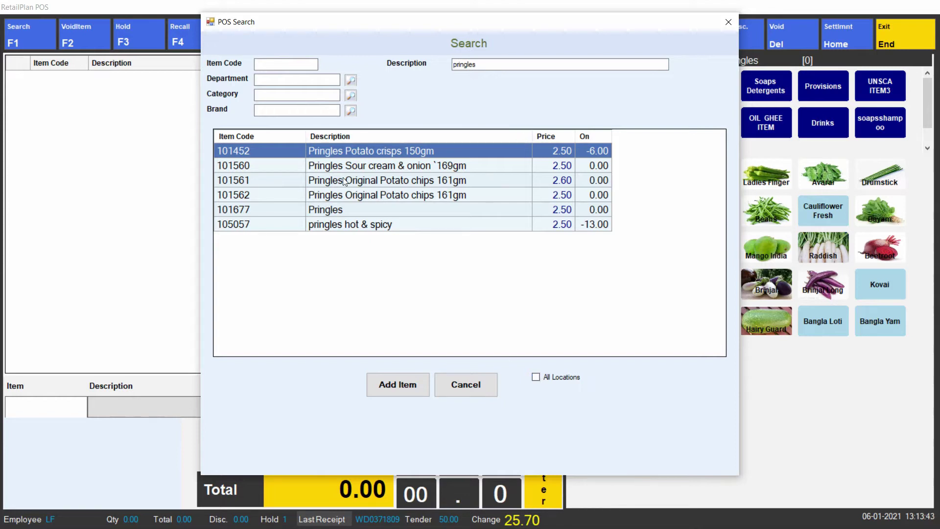
click(345, 211)
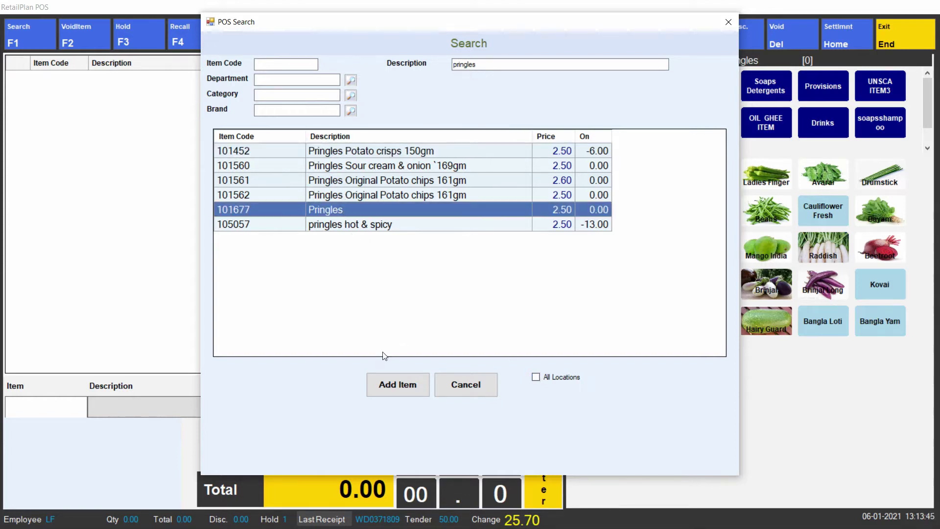
click(397, 386)
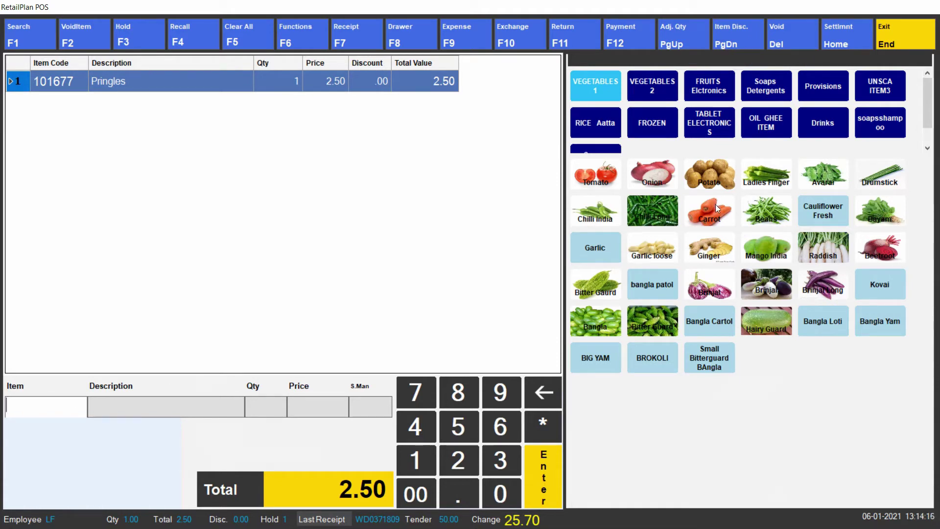
Add Carrot at quantity 2 and Bayam at quantity 3 to the sale.
click(716, 208)
text(2)
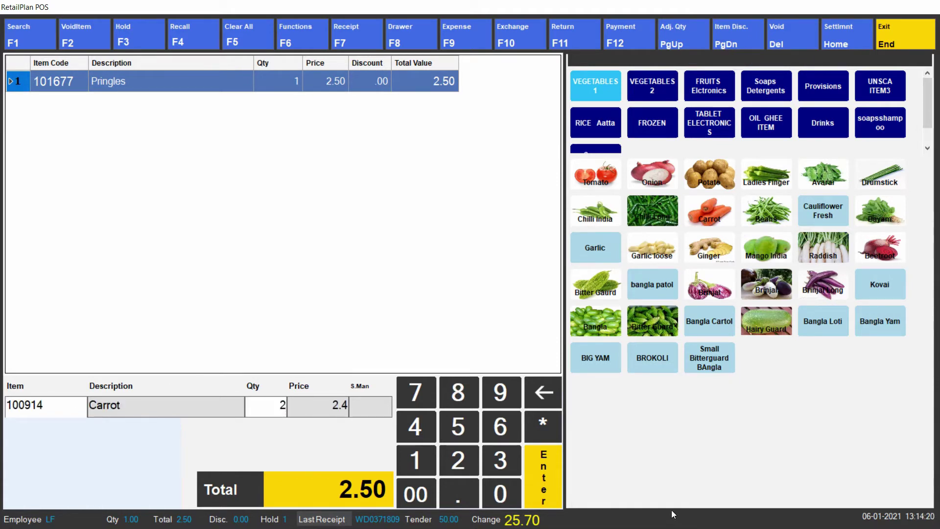
key(Return)
click(882, 204)
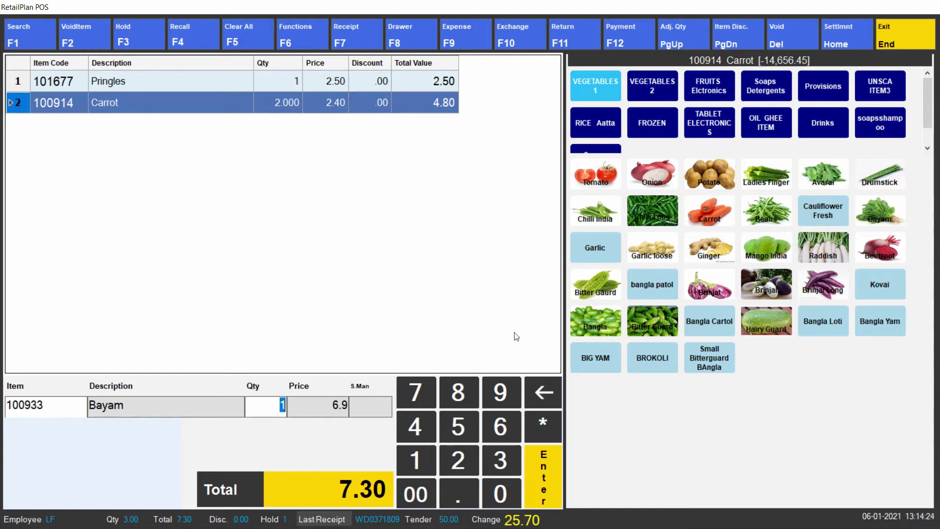
text(3)
key(Return)
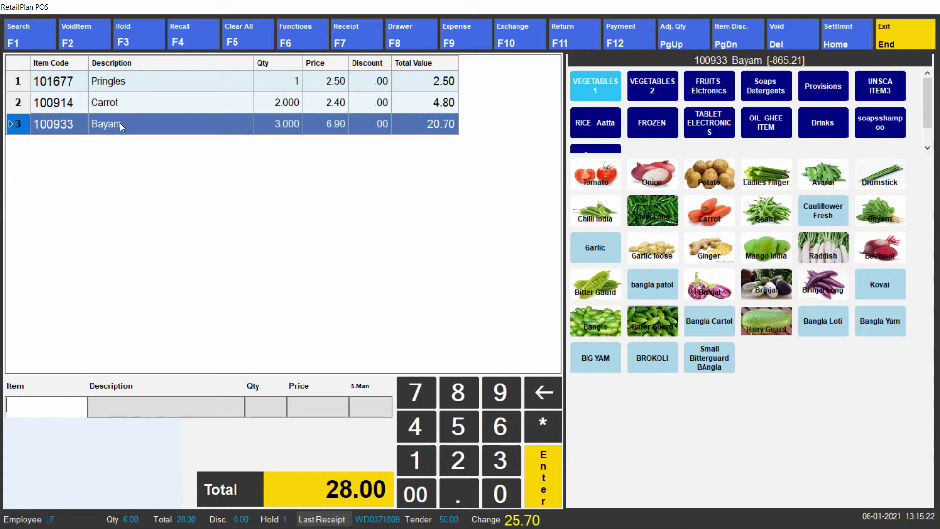
Void the Bayam line, then hold the 7.30 Pringles and Carrot sale.
click(72, 37)
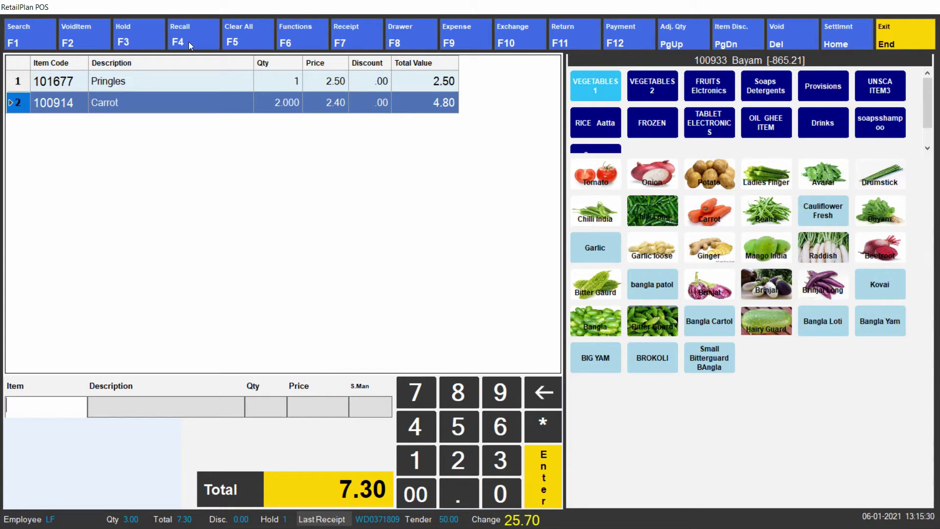
click(132, 27)
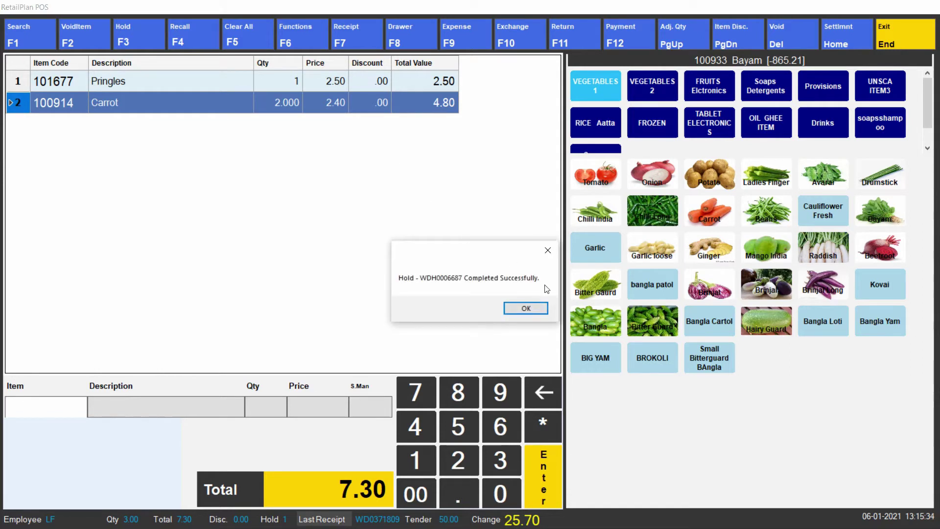
click(536, 311)
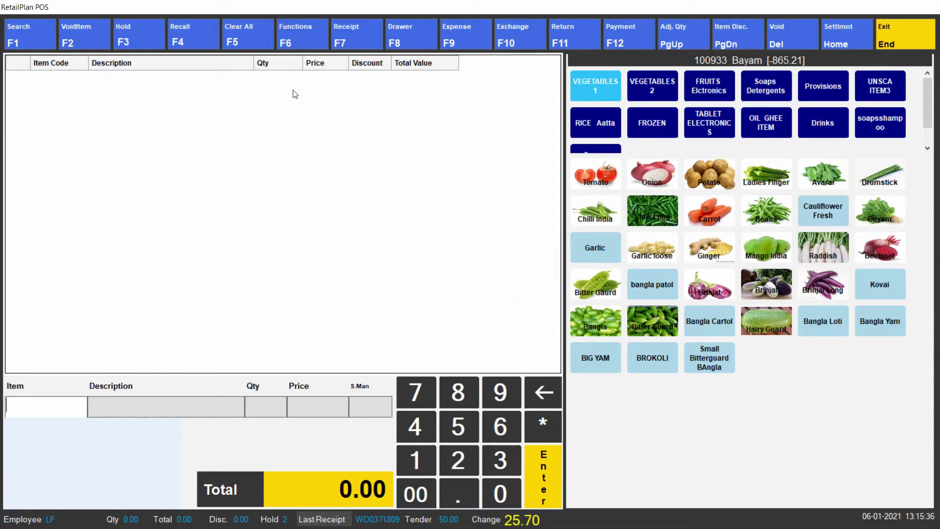
Recall held sale WDH0006687 with the 7.30 net total.
click(177, 32)
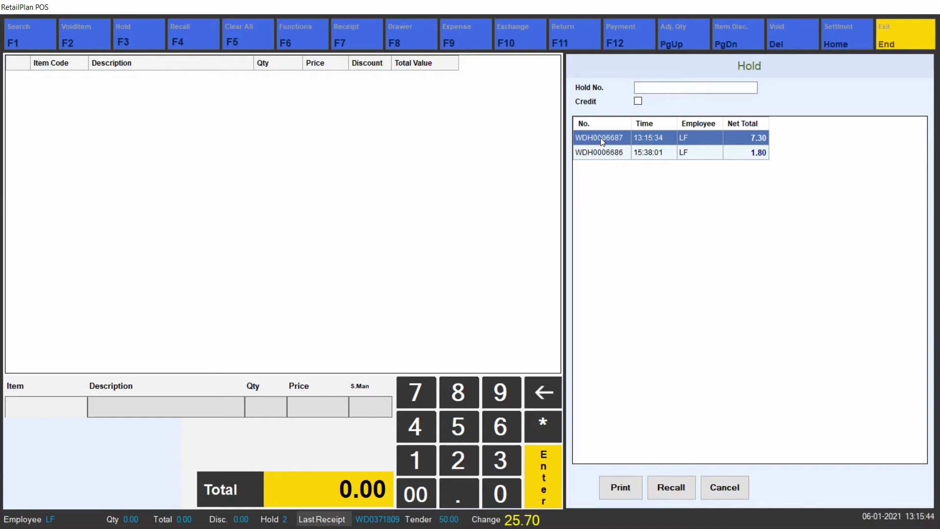
click(666, 492)
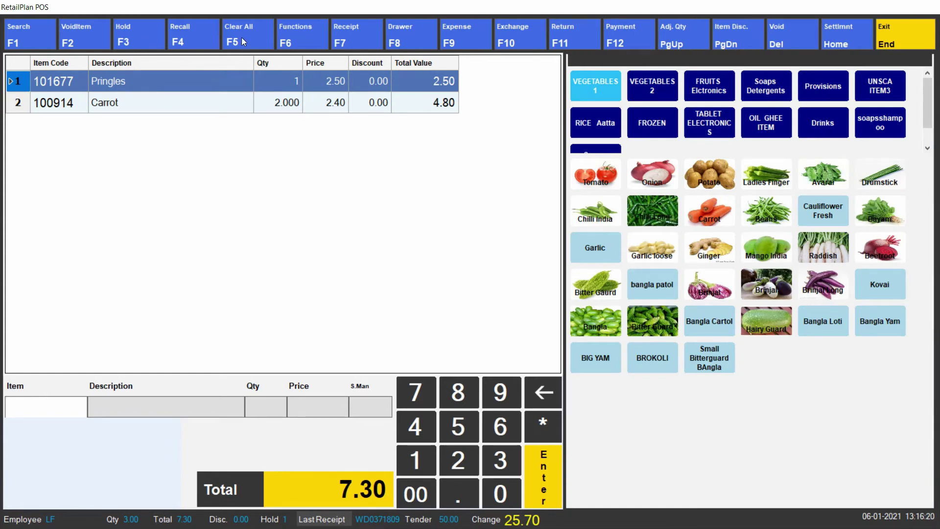
Clear all items from the recalled sale and bring up the Receipt list.
click(242, 39)
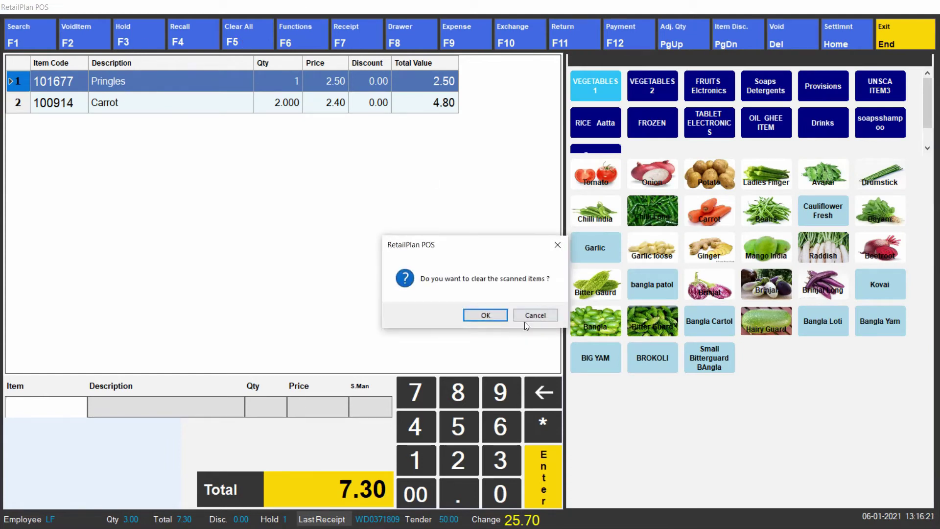
click(489, 319)
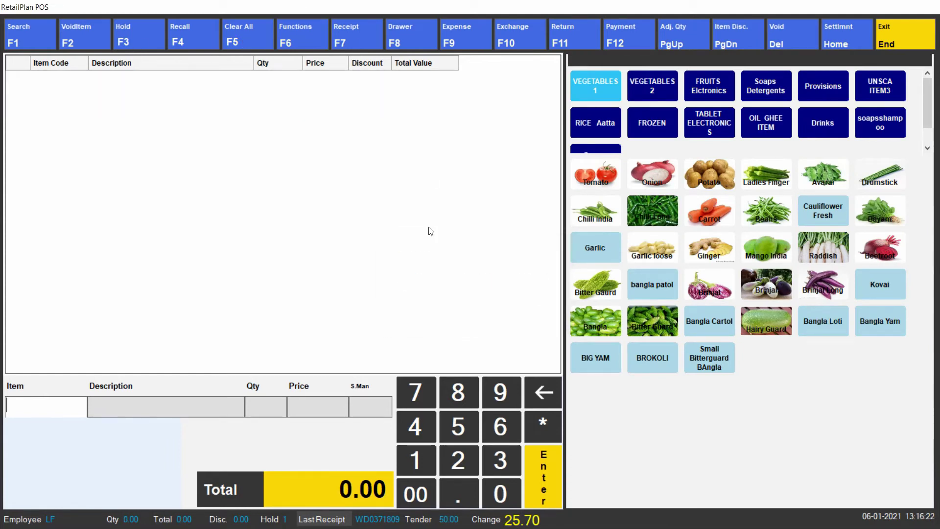
click(348, 35)
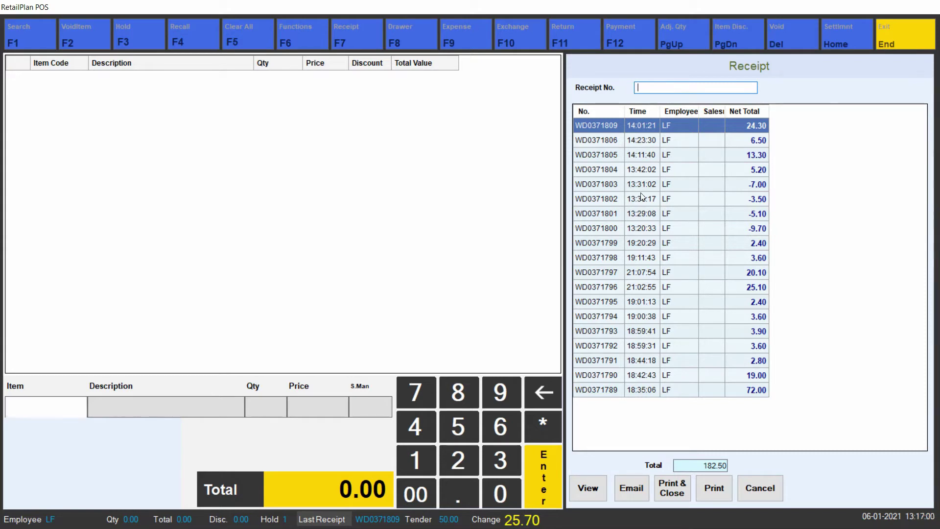
View the items on receipt WD0371800 (-9.70), then close the details and the receipt list.
click(603, 228)
click(592, 491)
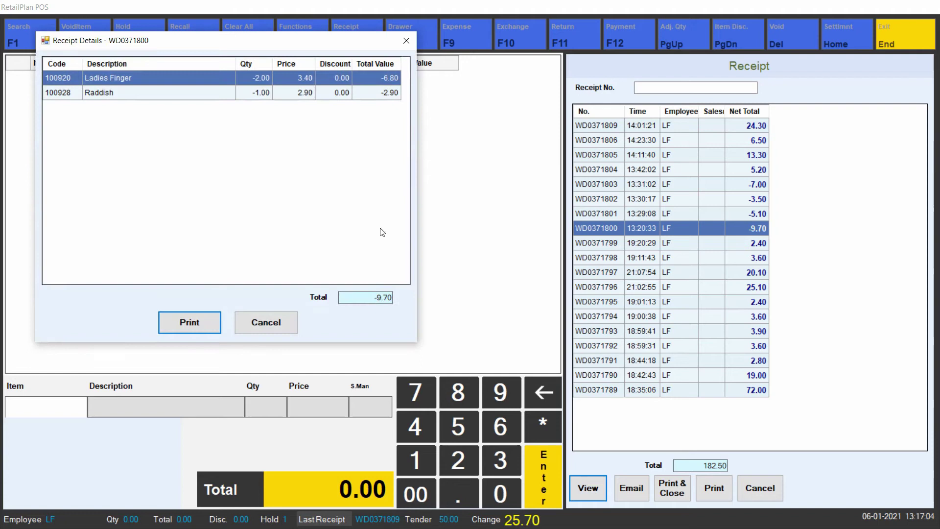
click(258, 323)
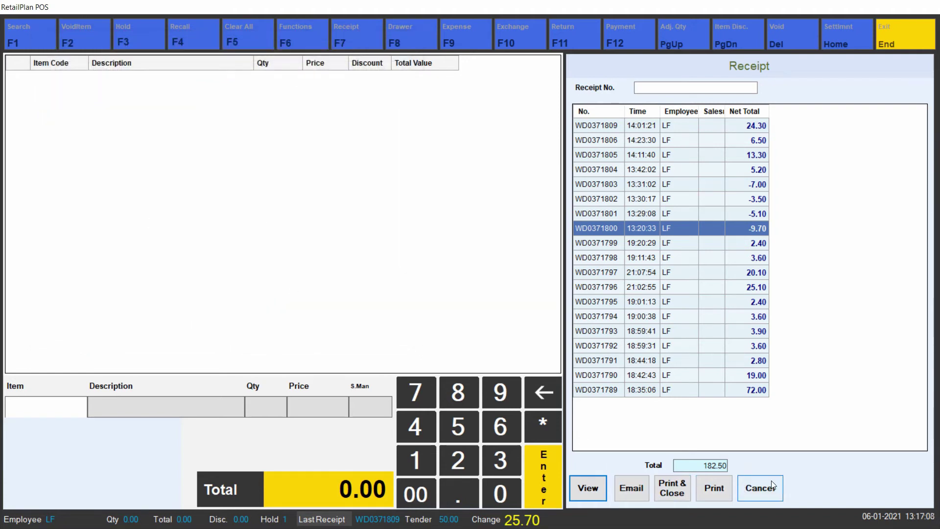
click(771, 482)
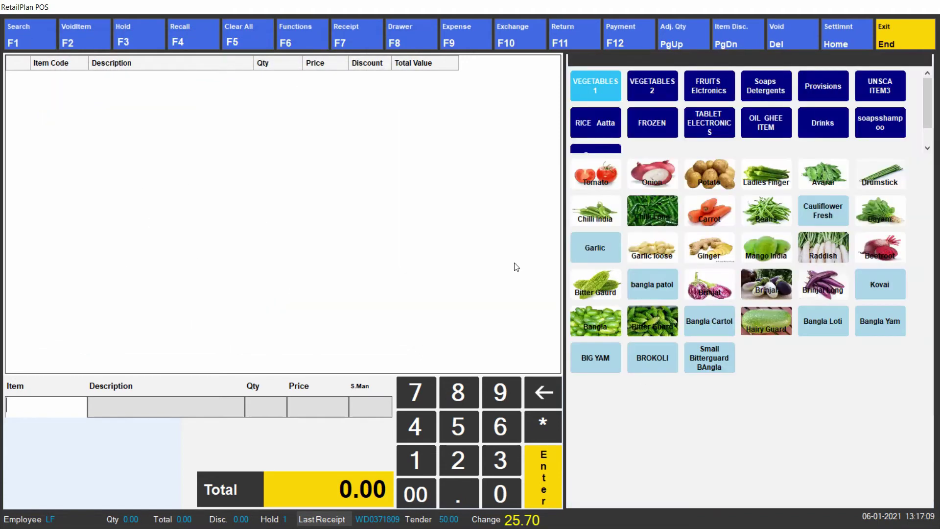
click(390, 35)
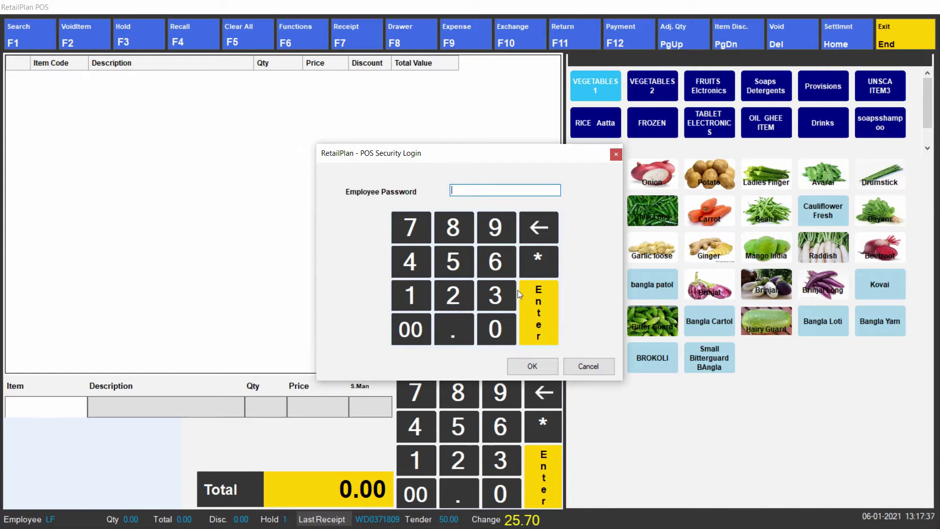
click(585, 371)
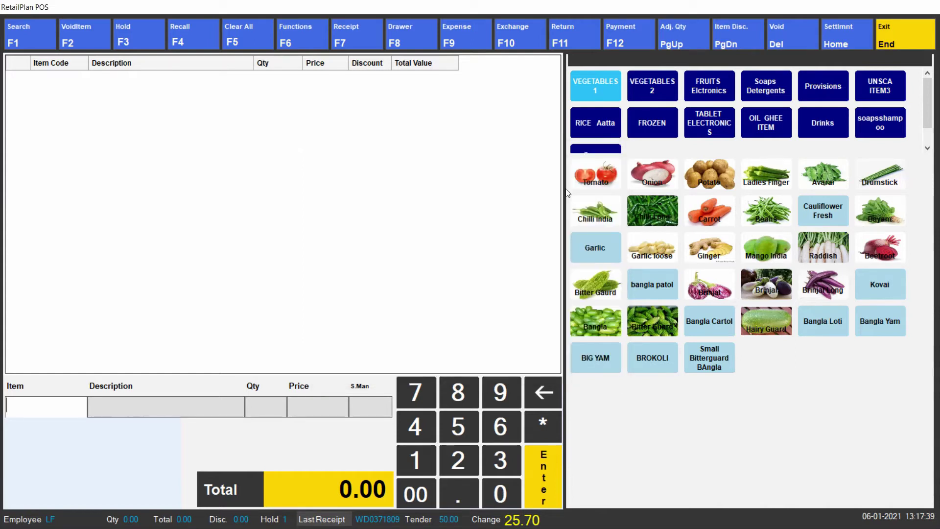
Save an expense with description Water and amount 2.35.
click(469, 37)
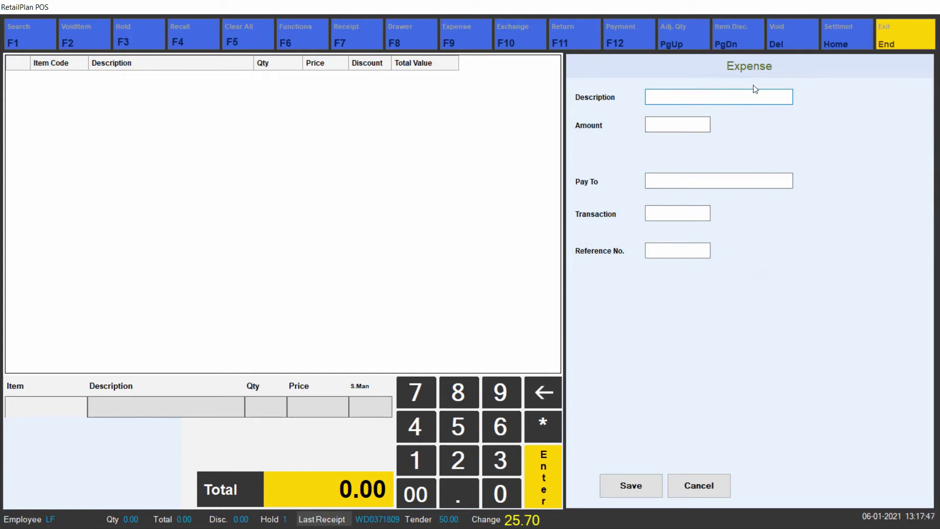
text(Water)
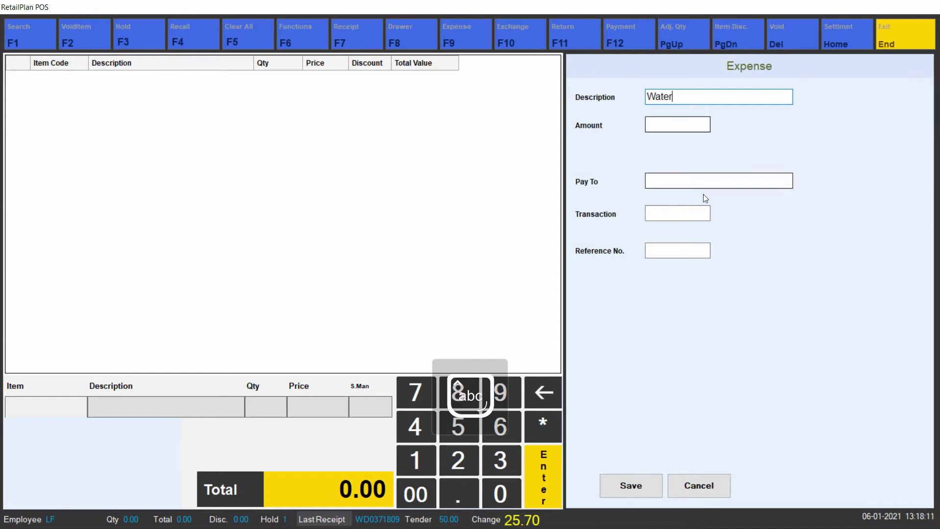
click(682, 120)
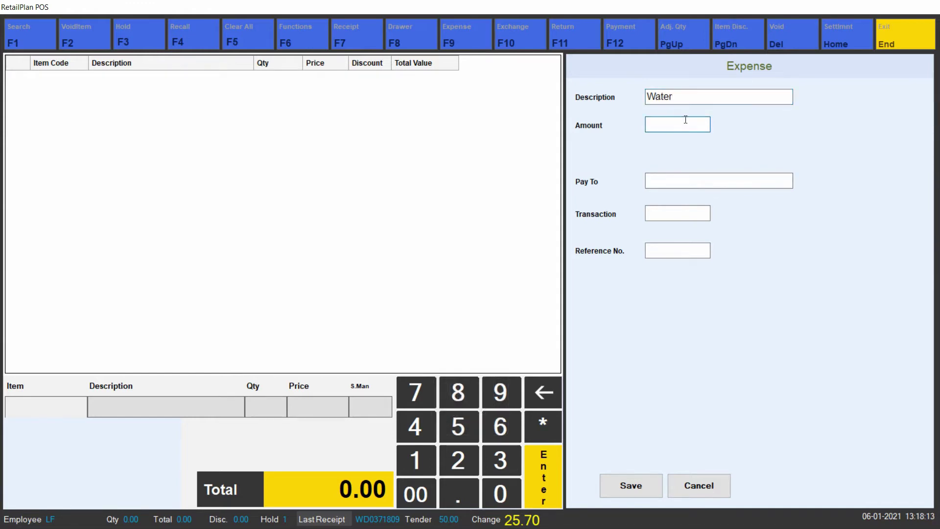
text(2.35)
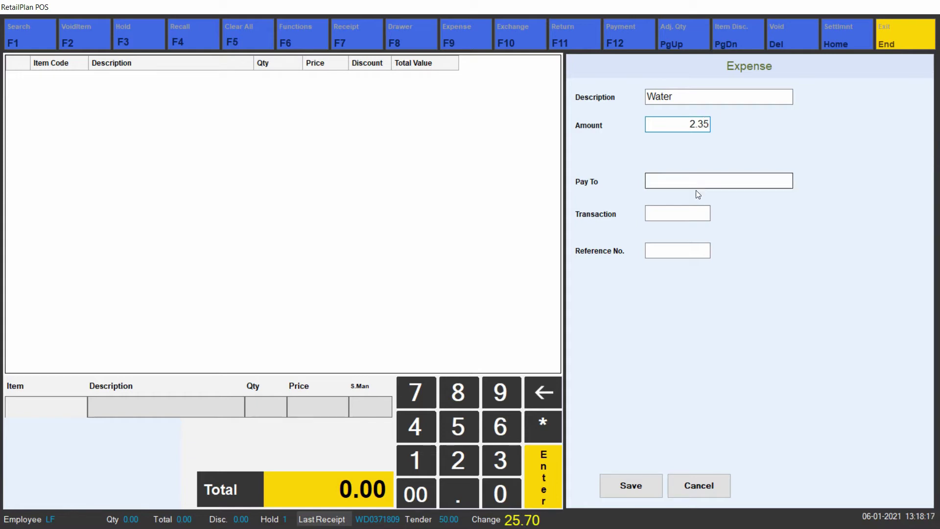
click(636, 490)
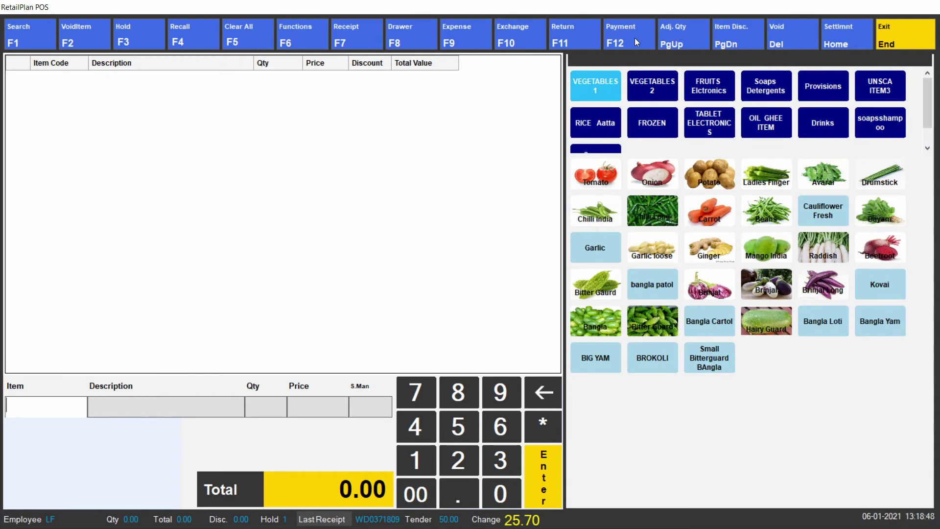
Add Potato at quantity 2 and Bottle Gourd at quantity 3 from the vegetable grids.
click(706, 172)
text(2)
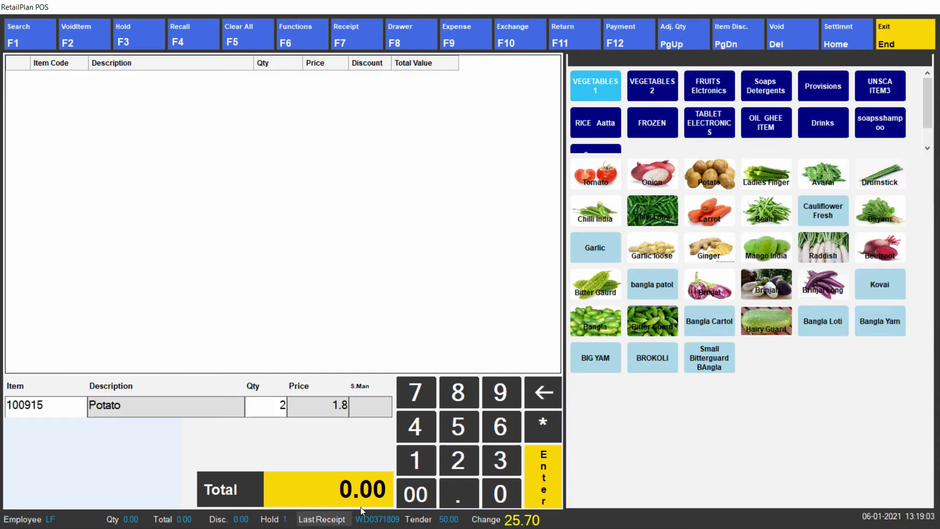
key(Return)
click(652, 86)
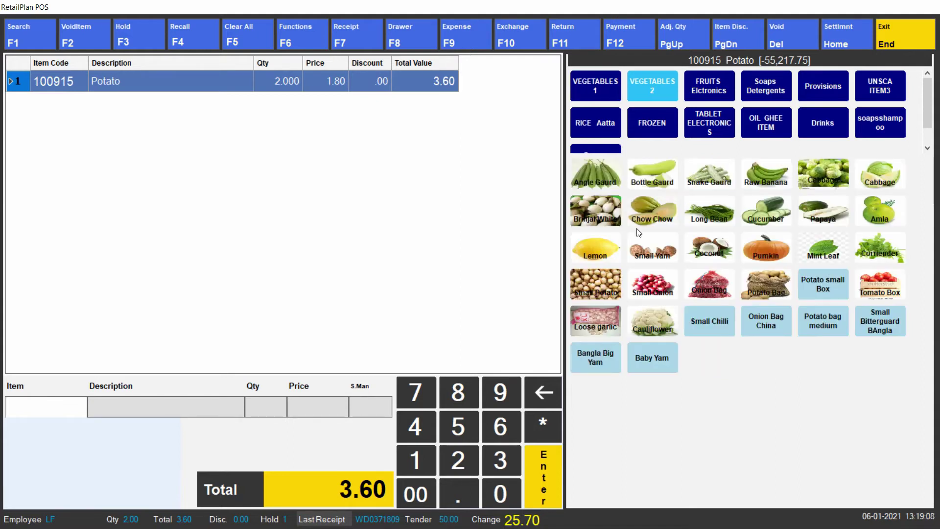
click(663, 167)
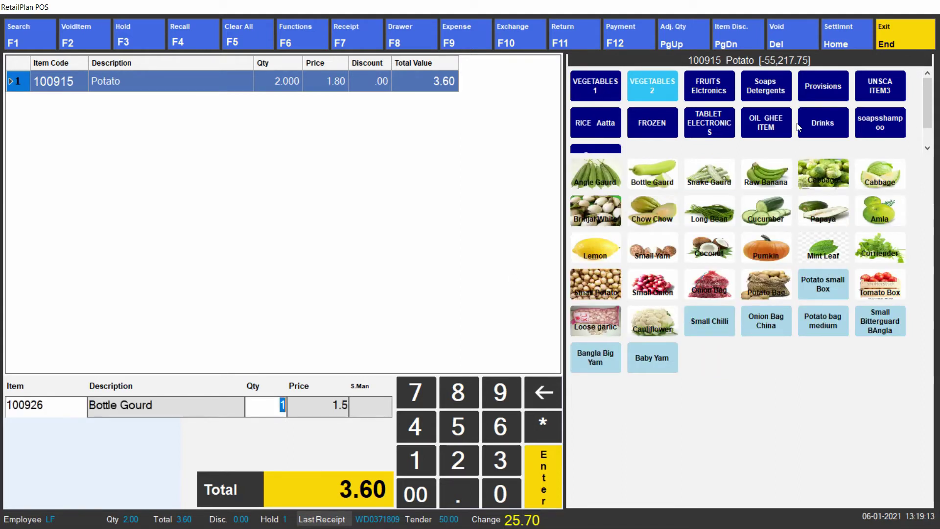
text(3)
key(Return)
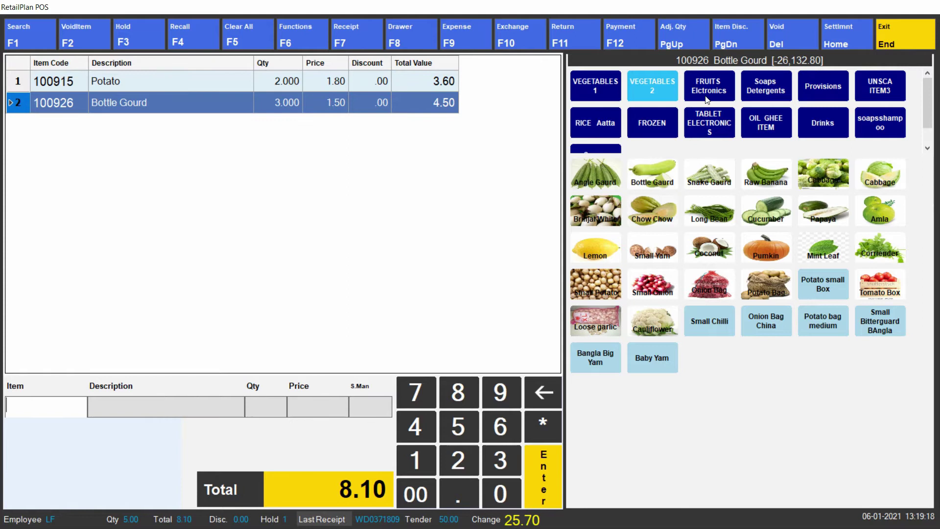
Add Apple 5 peas ×4, Lifebuoy 4 Soap and Dettol Soap 4X ×3, then start payment for 27.60.
click(709, 85)
double_click(592, 168)
double_click(591, 169)
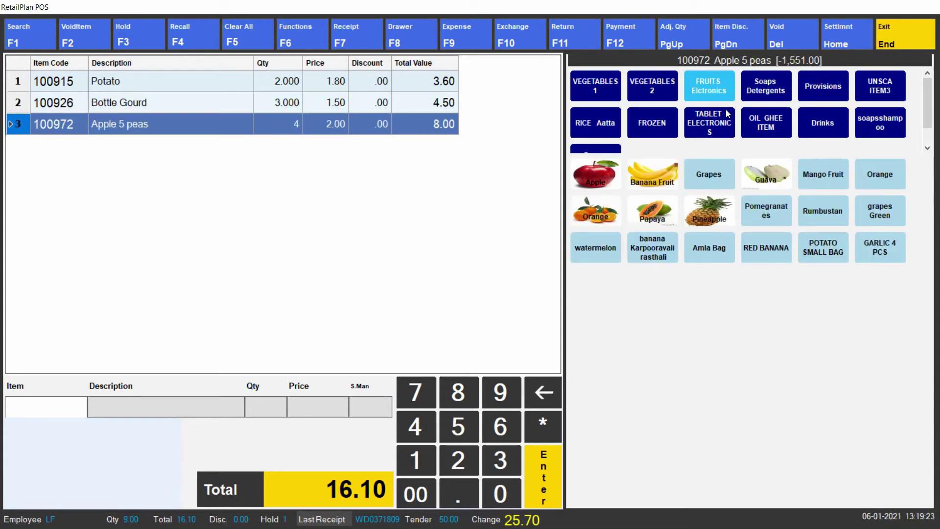
click(768, 86)
double_click(596, 211)
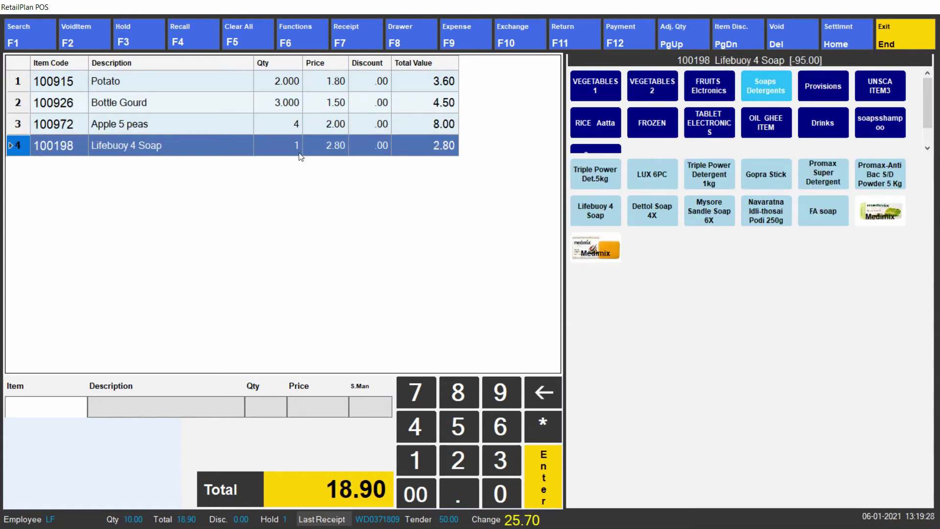
triple_click(651, 212)
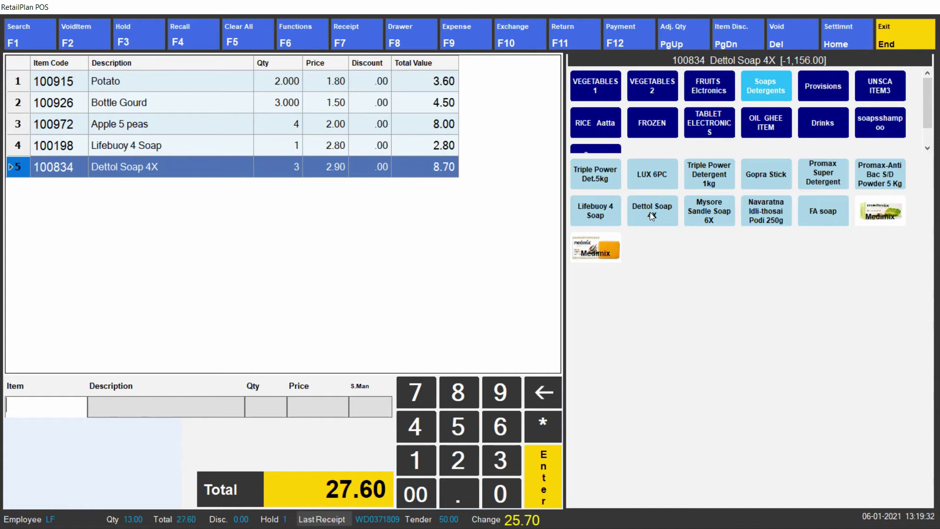
click(615, 30)
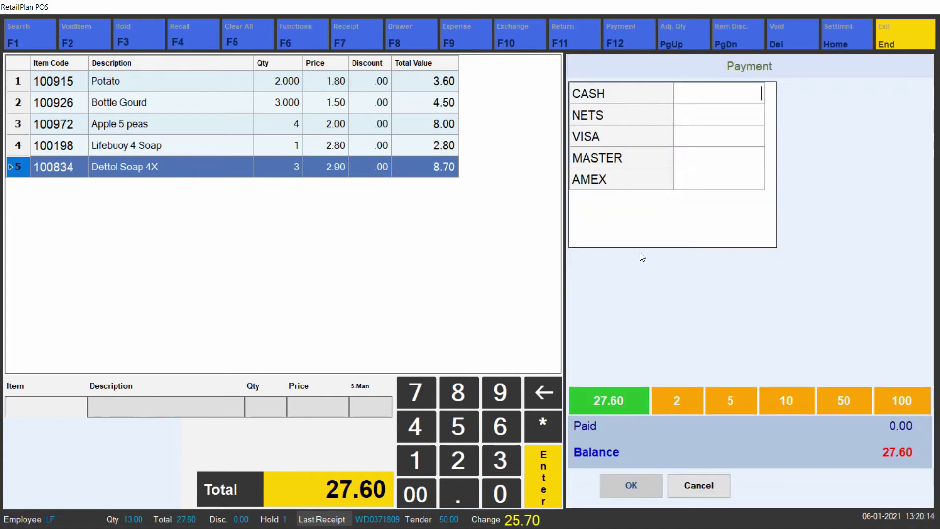
Tender the exact 27.60 in cash and confirm the sale with 0.00 change.
click(613, 401)
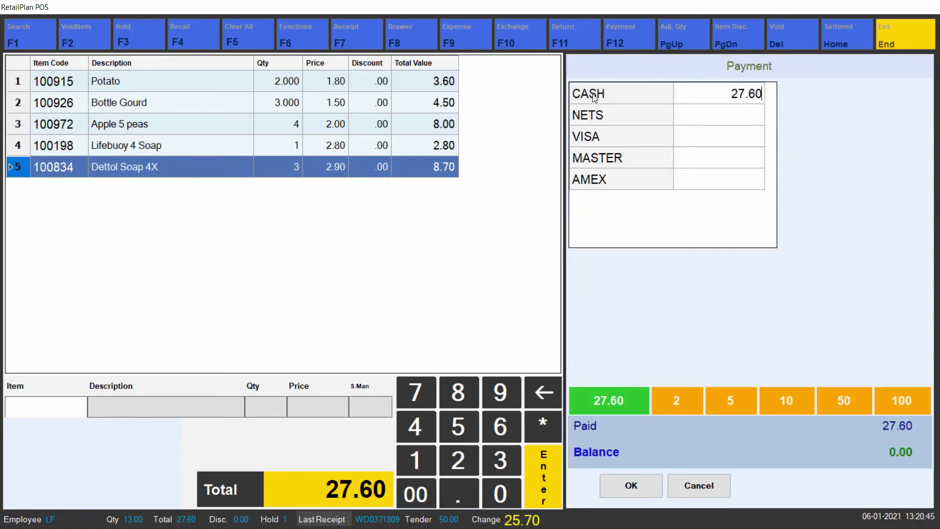
click(645, 477)
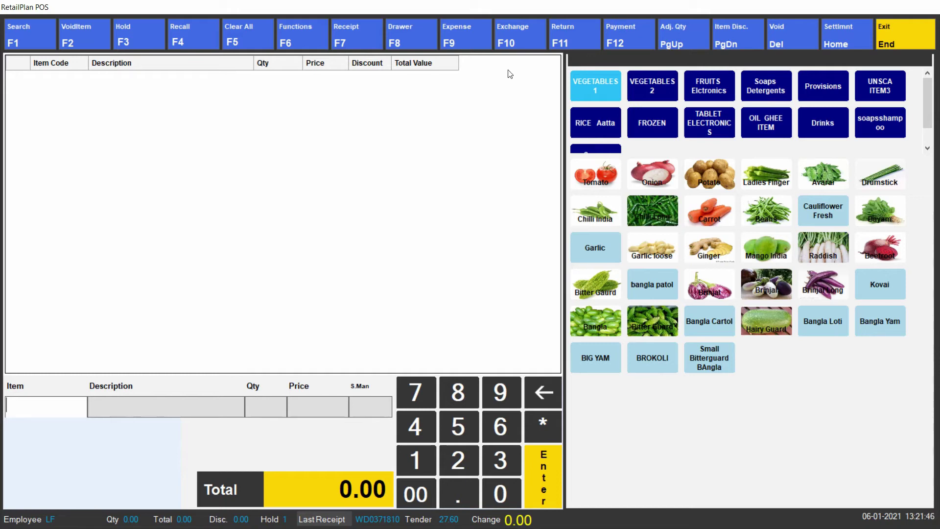
In exchange mode, return one Potato and one Apple 5 peas.
click(509, 33)
click(708, 174)
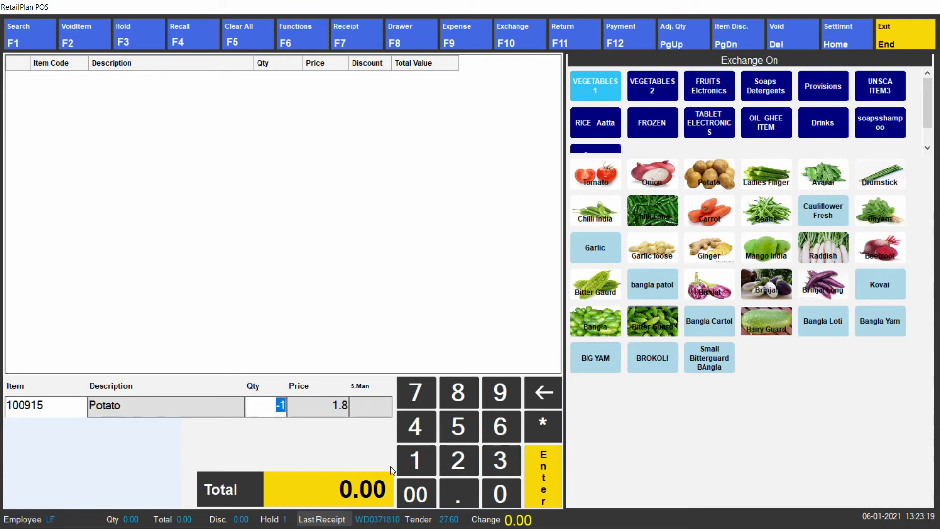
click(536, 465)
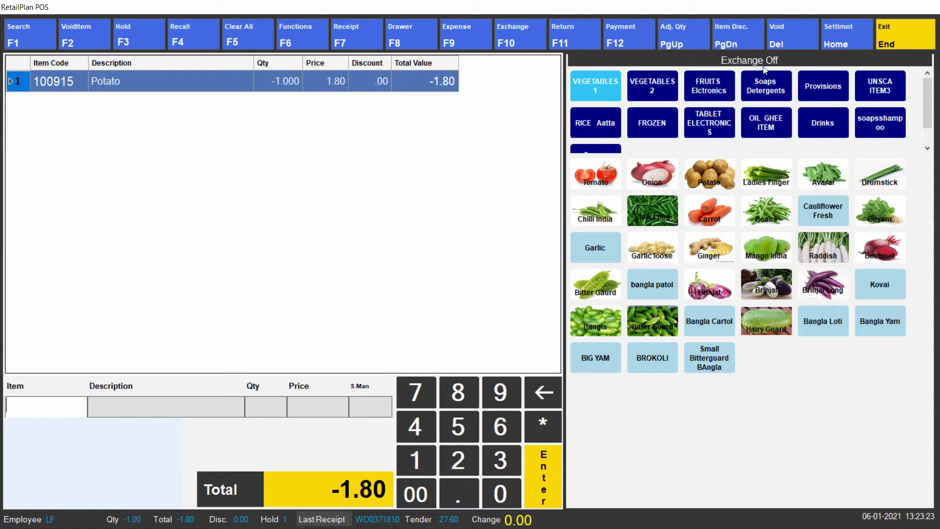
click(510, 28)
click(709, 86)
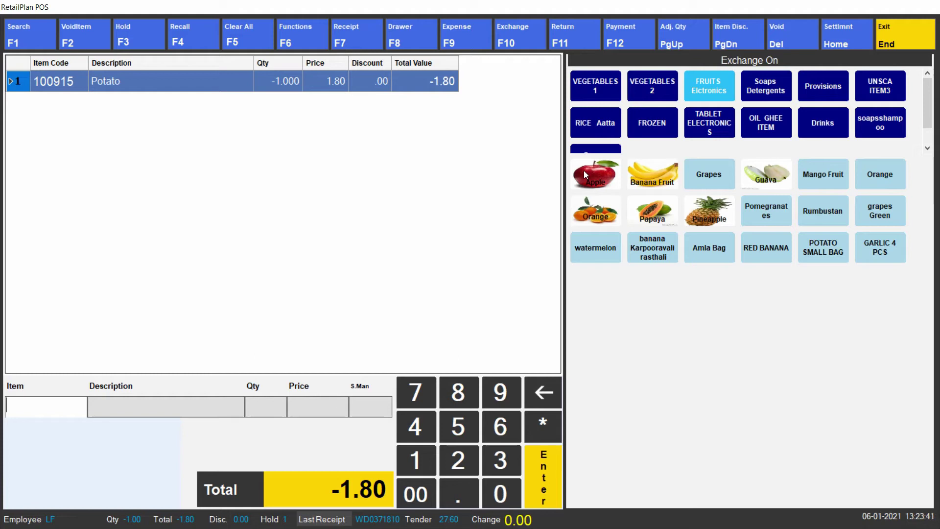
click(584, 171)
click(523, 34)
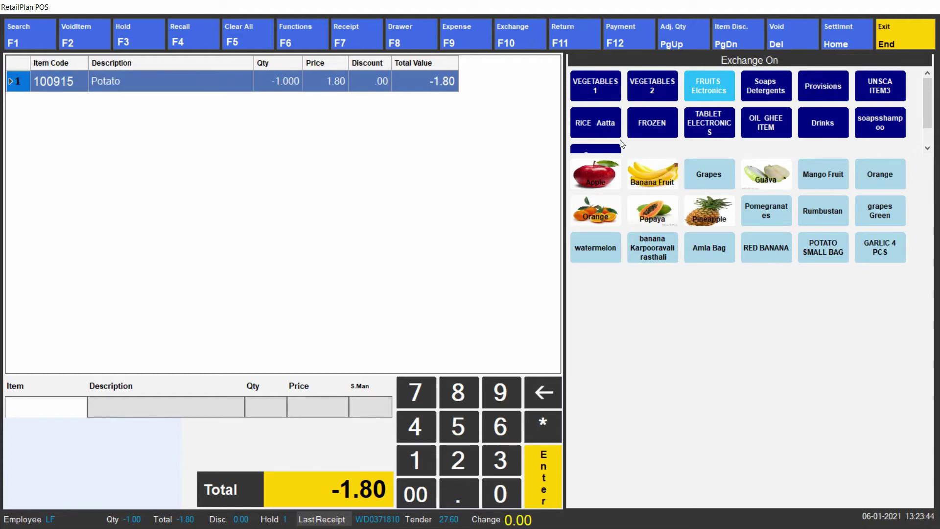
click(598, 174)
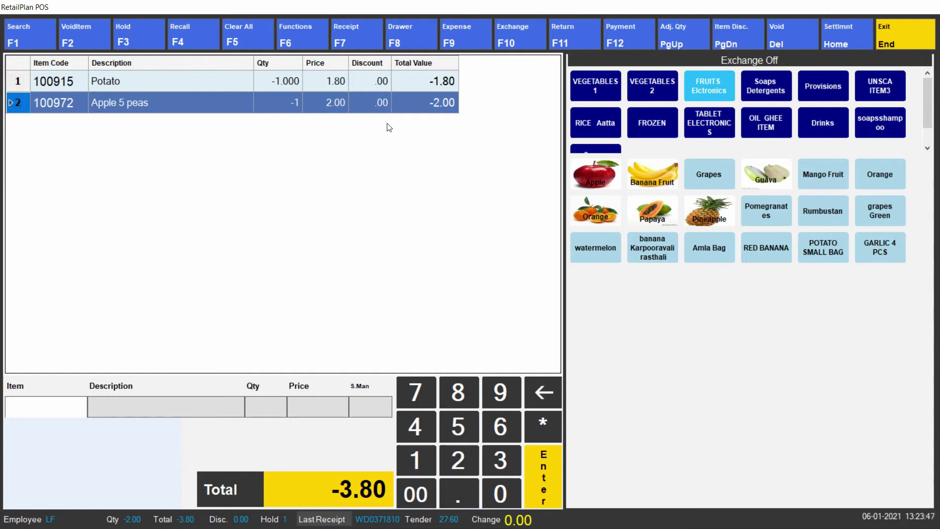
Add one Pineapple and three Lifebuoy 4 Soap, voiding the returned Dettol Soap 4X line.
click(765, 86)
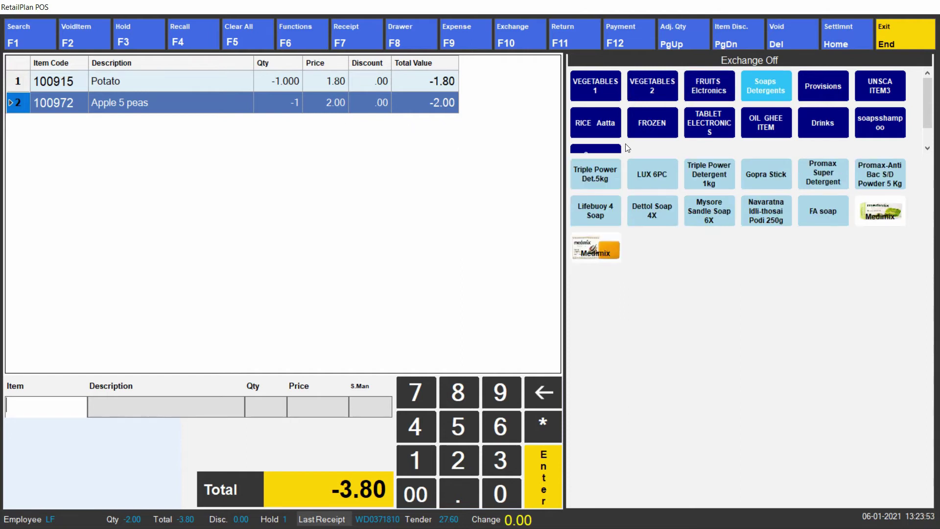
click(503, 40)
click(633, 206)
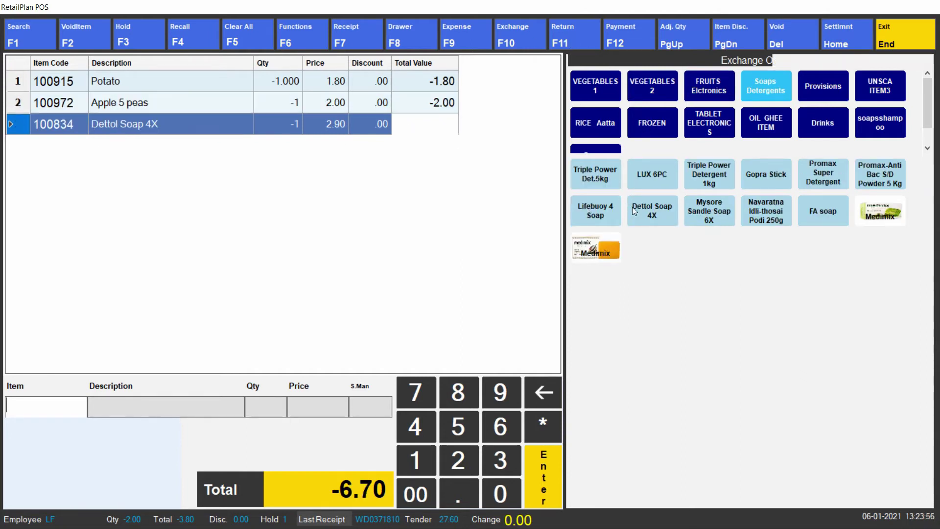
click(710, 88)
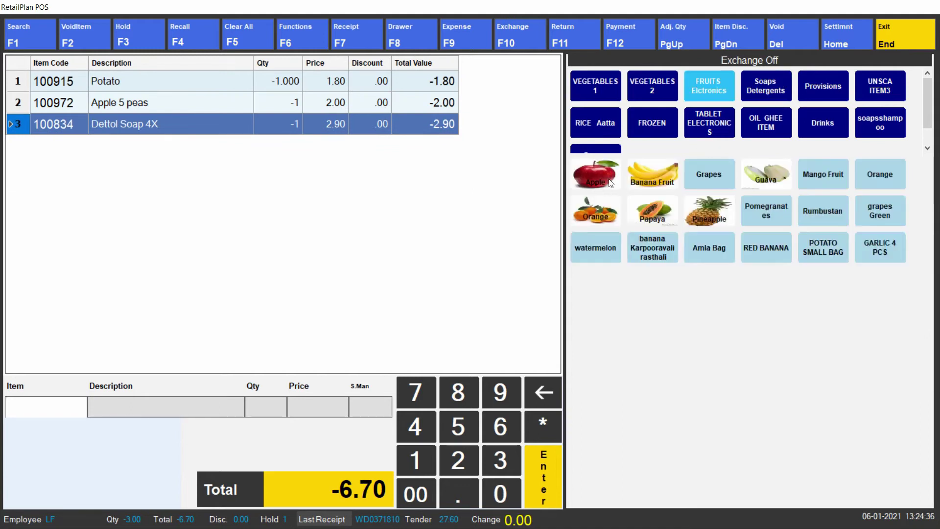
click(700, 208)
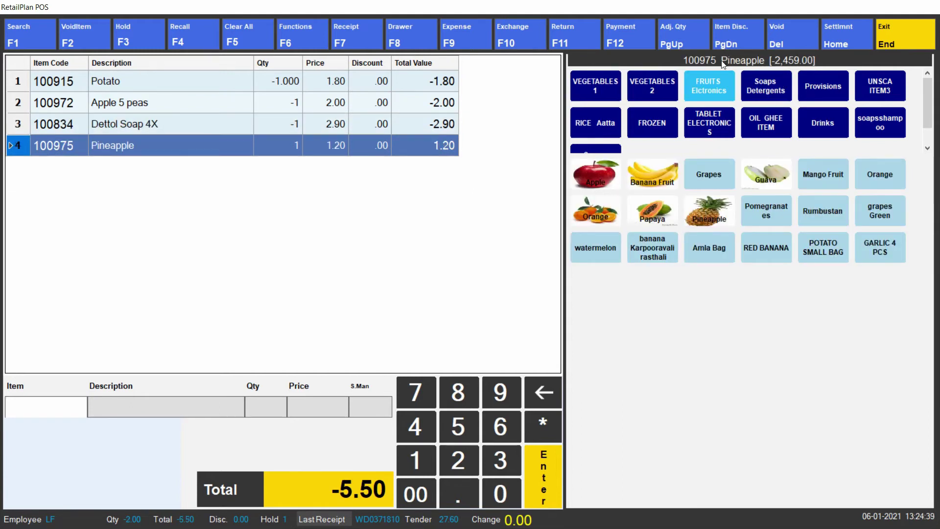
click(765, 88)
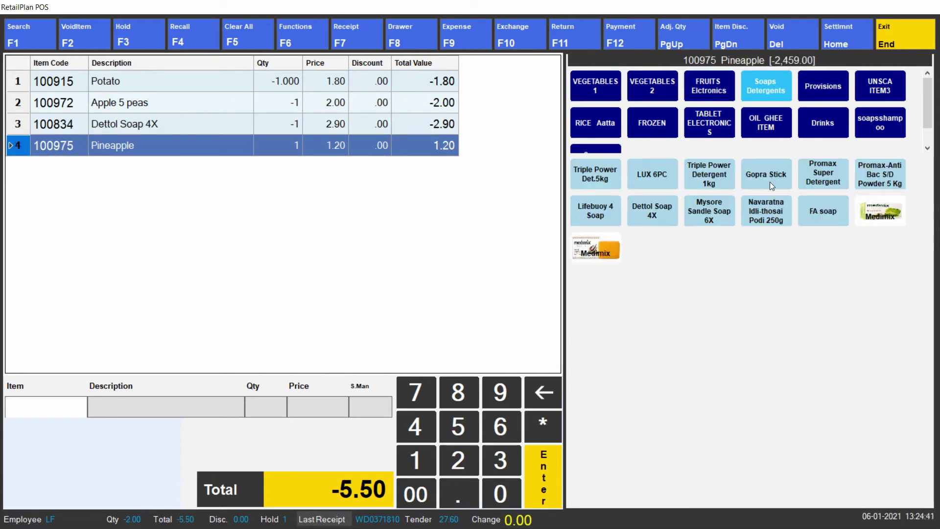
click(663, 213)
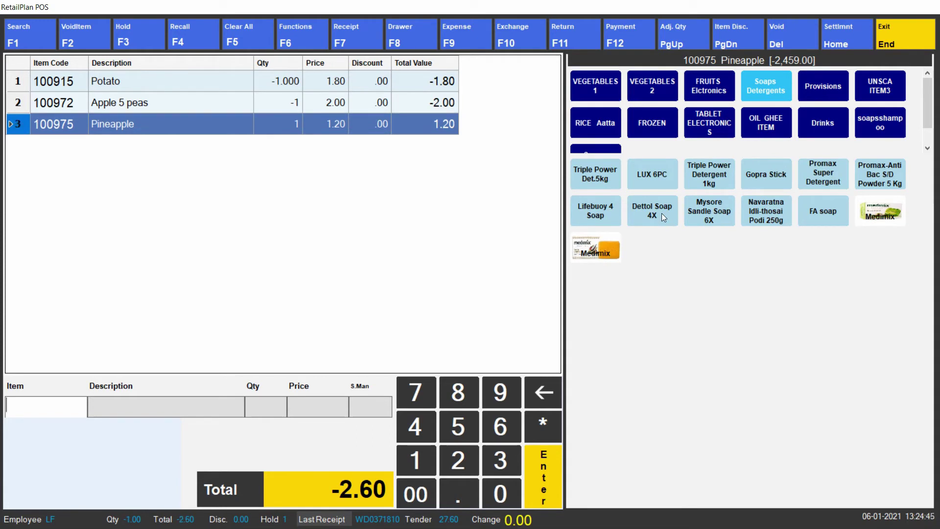
click(604, 216)
click(602, 216)
click(601, 217)
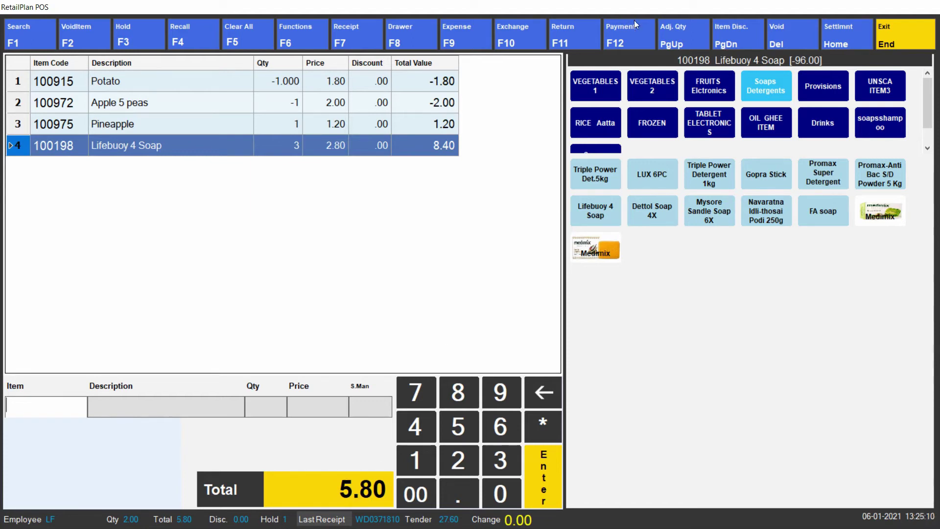
Pay the 5.80 exchange exactly in cash, then try a lone BIG YAM return and dismiss the negative-sale warning.
click(625, 27)
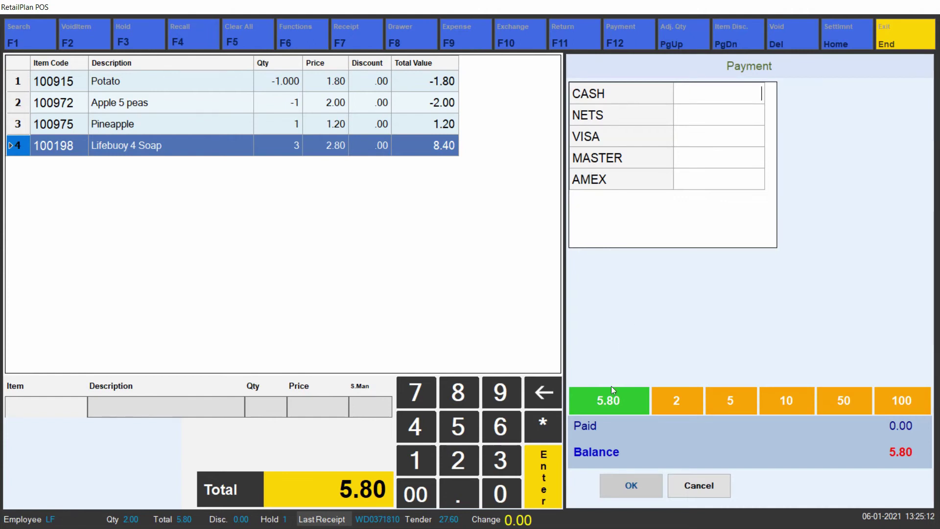
click(622, 405)
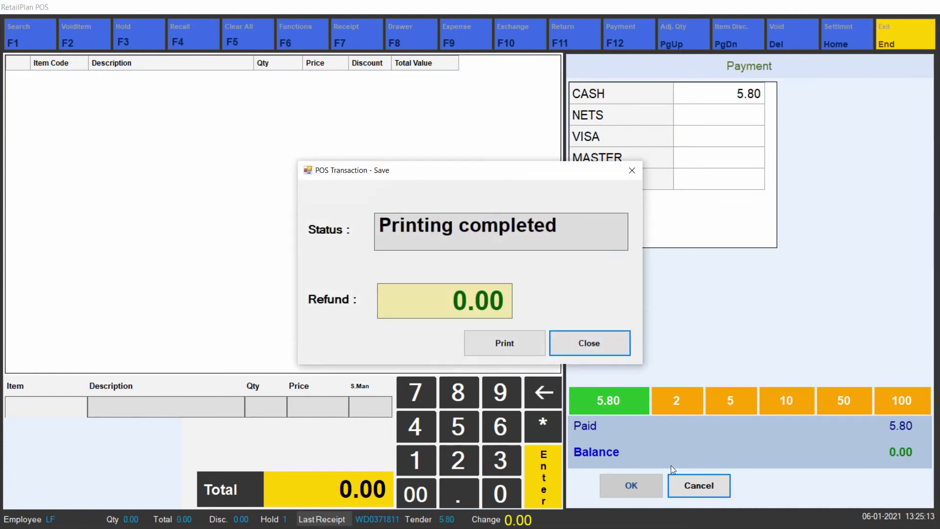
click(578, 352)
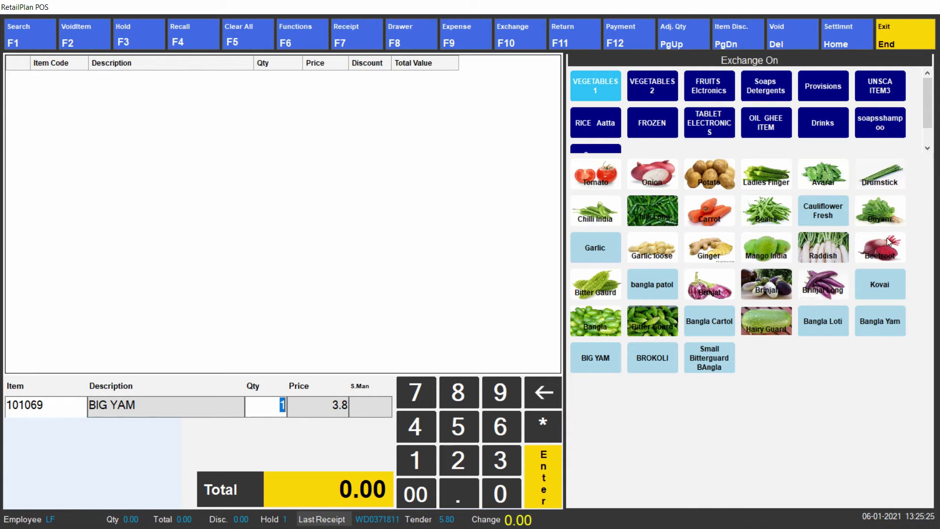
key(Return)
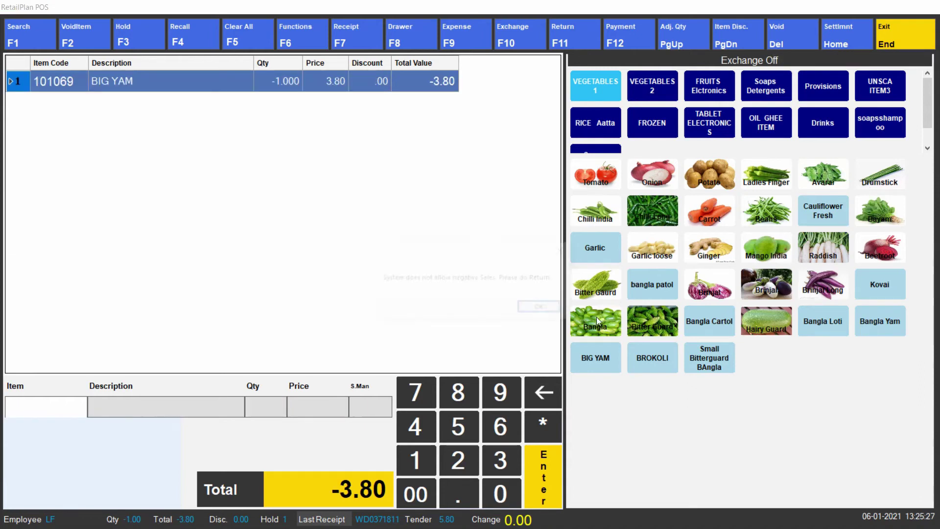
click(532, 309)
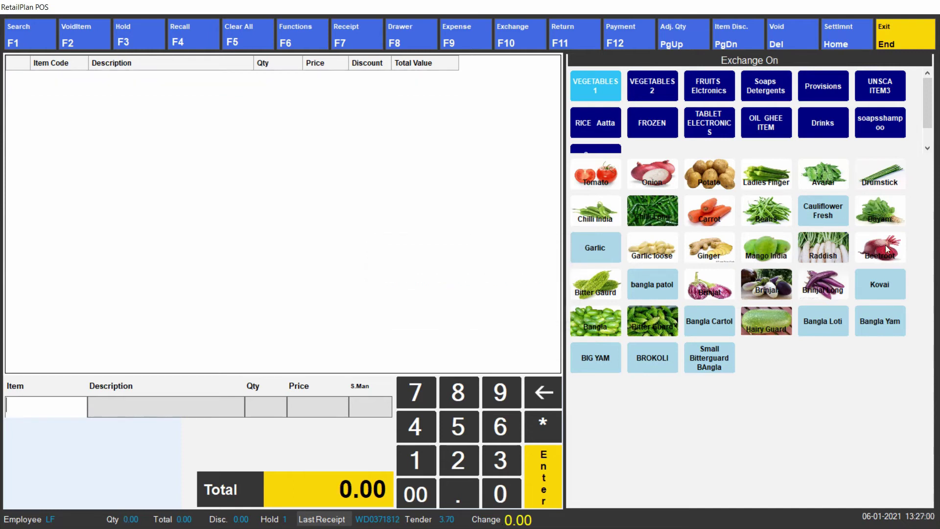
Return one Beetroot at quantity -1 and refund the customer 2.90.
click(885, 245)
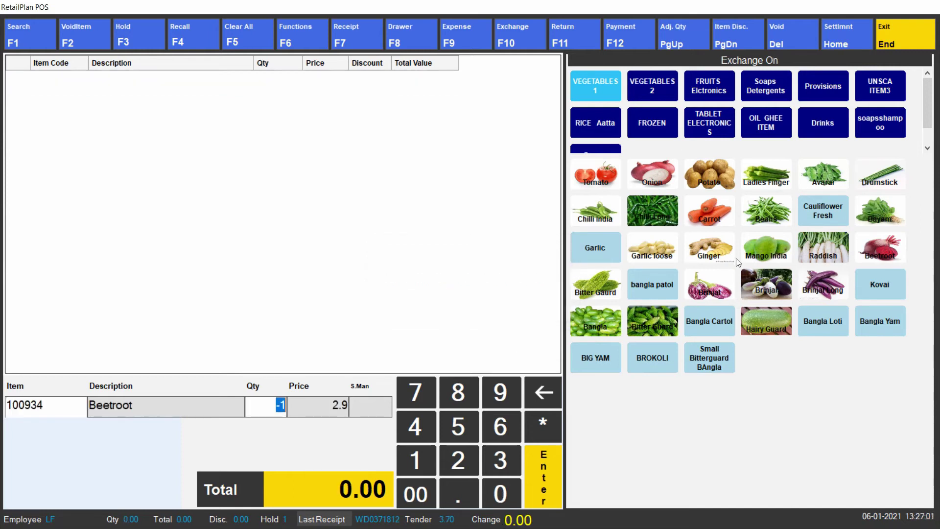
click(554, 470)
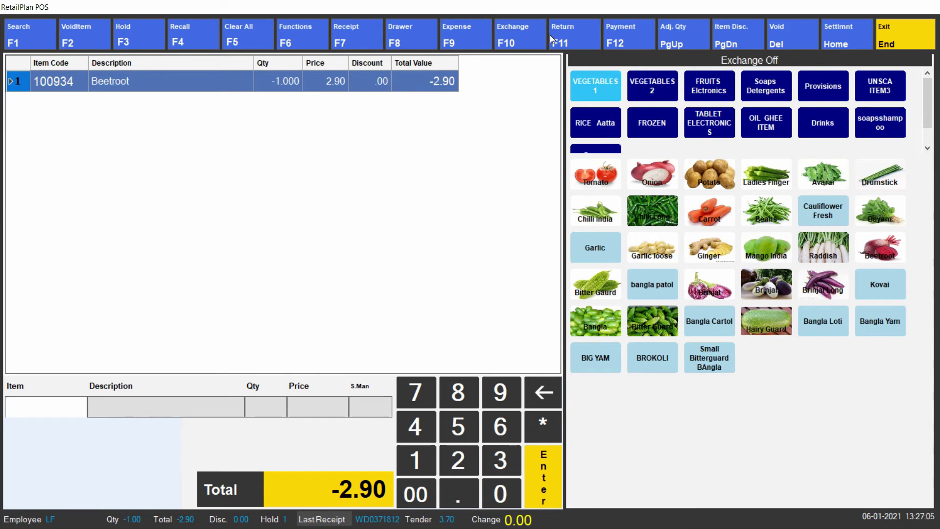
click(574, 30)
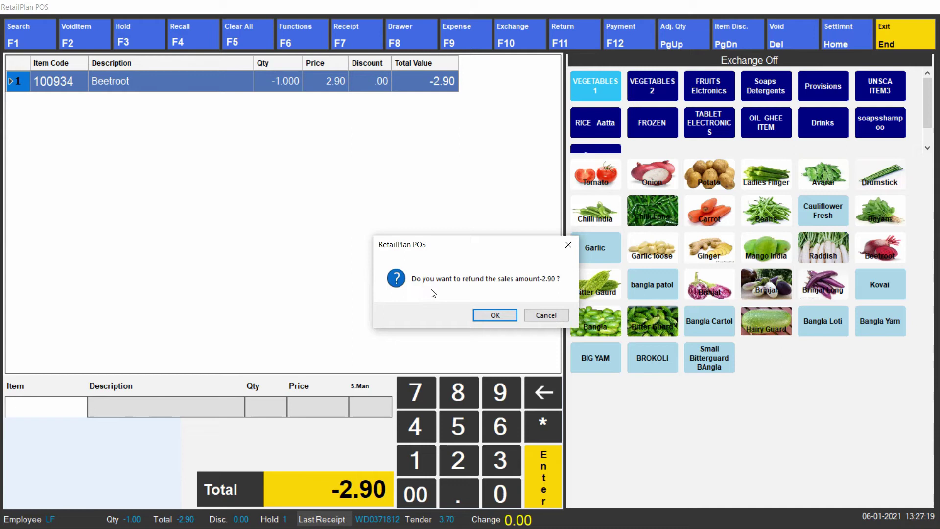
click(505, 313)
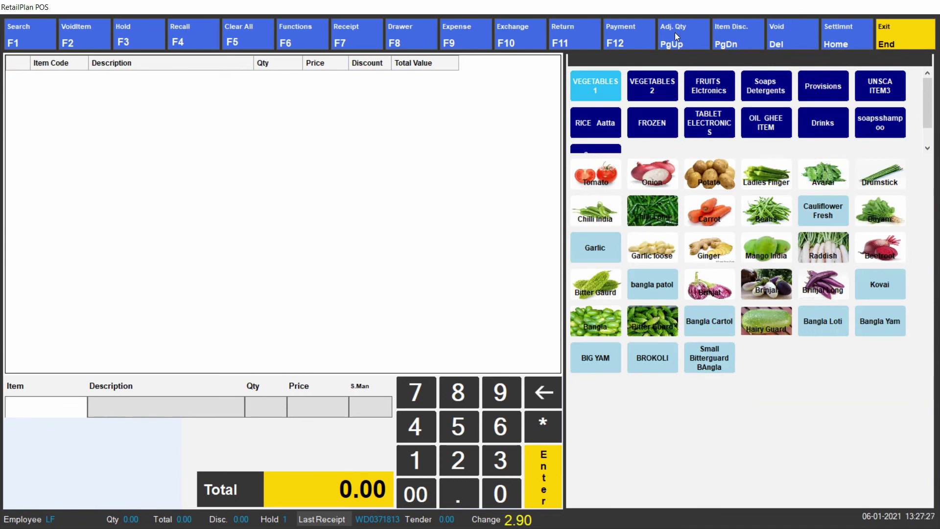
click(707, 165)
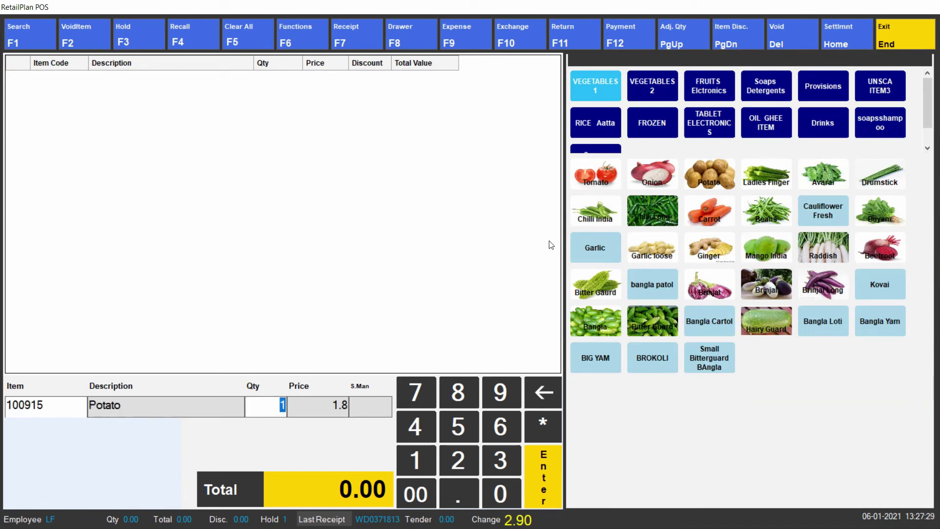
key(Return)
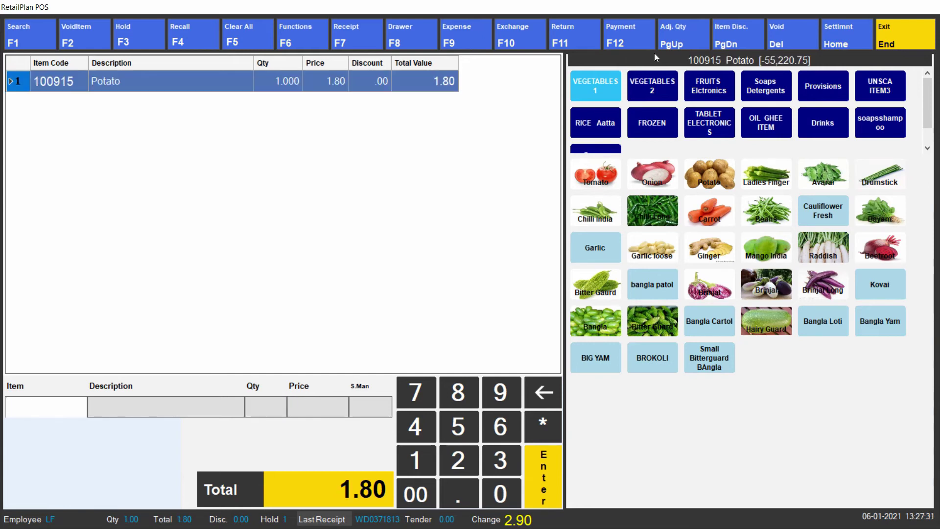
click(675, 36)
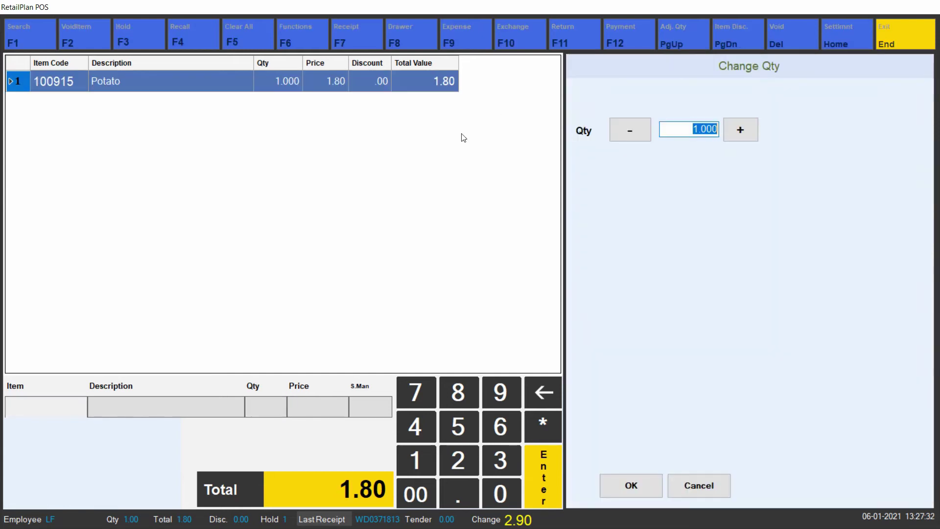
click(707, 132)
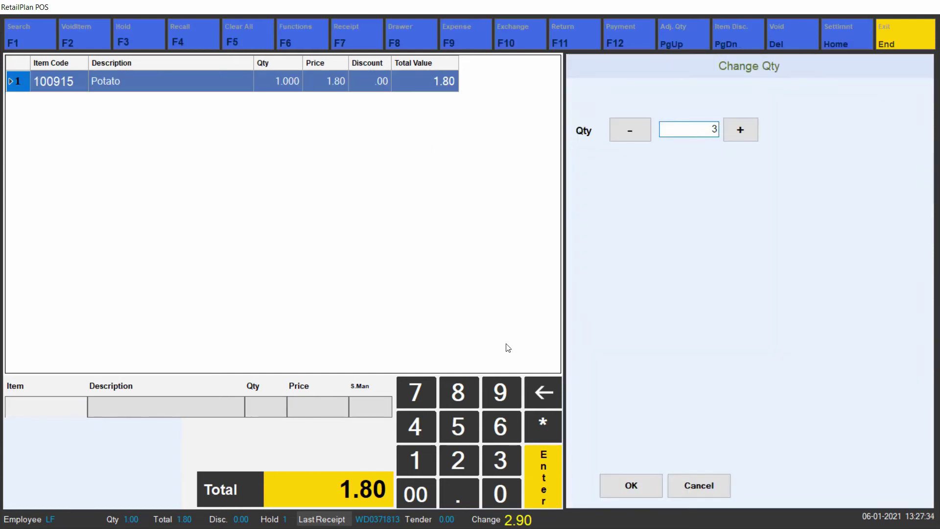
click(631, 485)
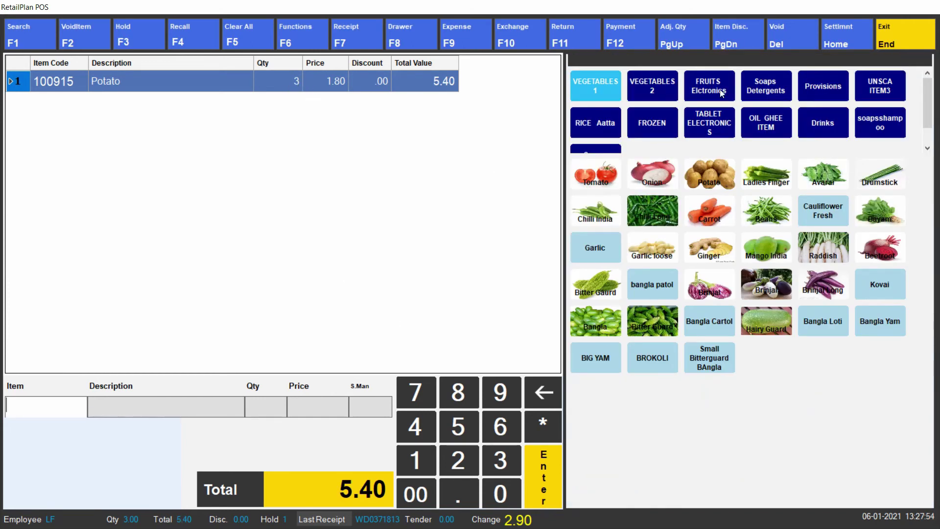
Apply a 5% item discount to the Potato line, taking 0.27 off for a 5.13 total.
click(727, 31)
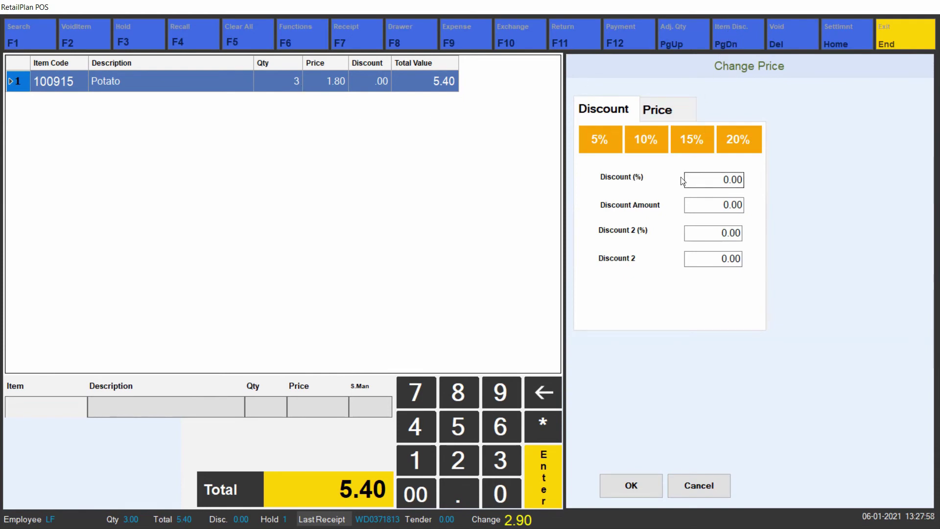
click(677, 109)
click(622, 116)
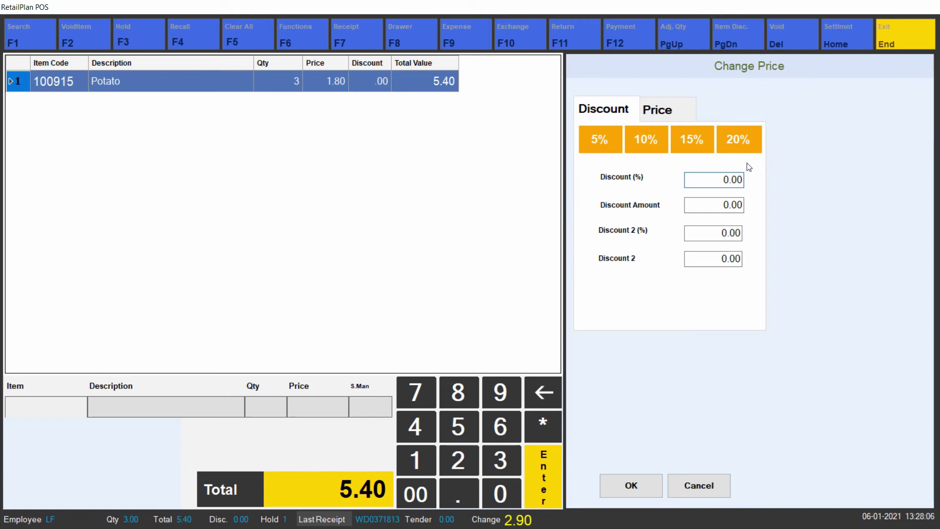
text(5)
click(632, 486)
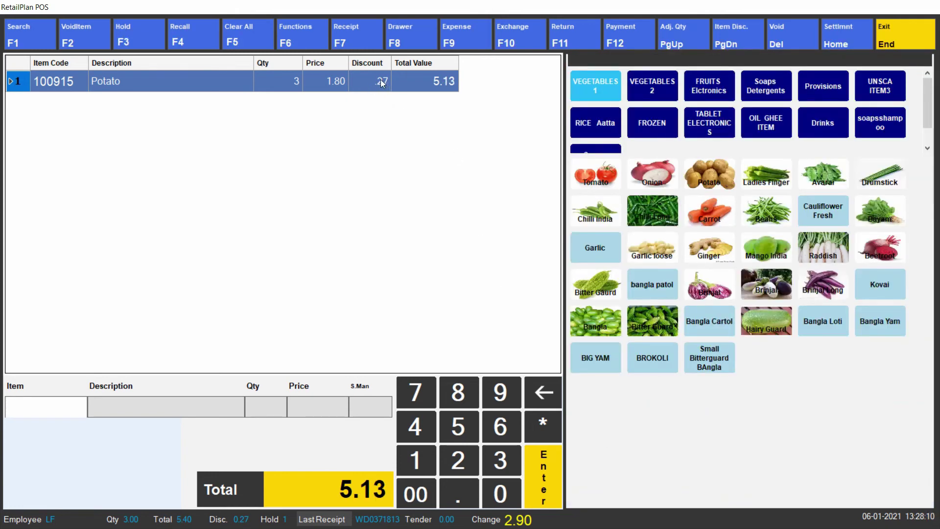
Void the earlier -2.90 refund receipt by its receipt number and confirm the success message.
click(789, 35)
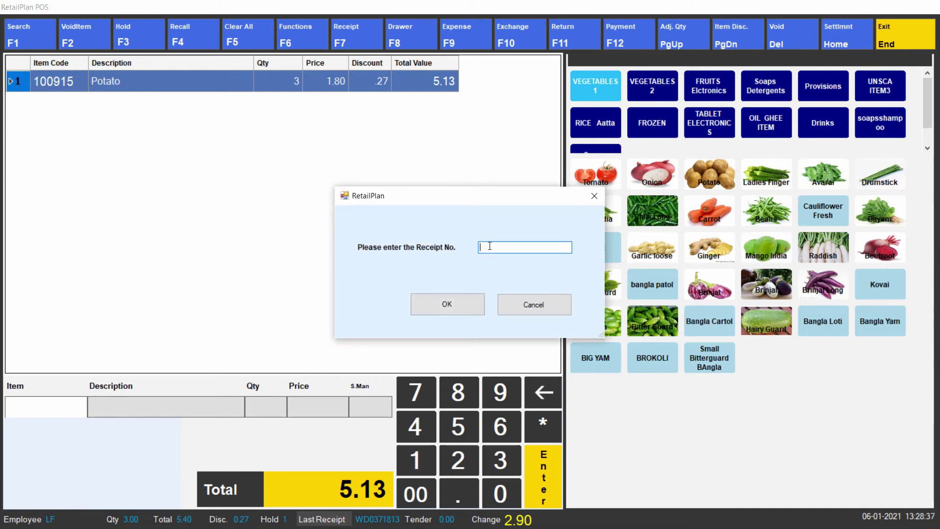
text(WD)
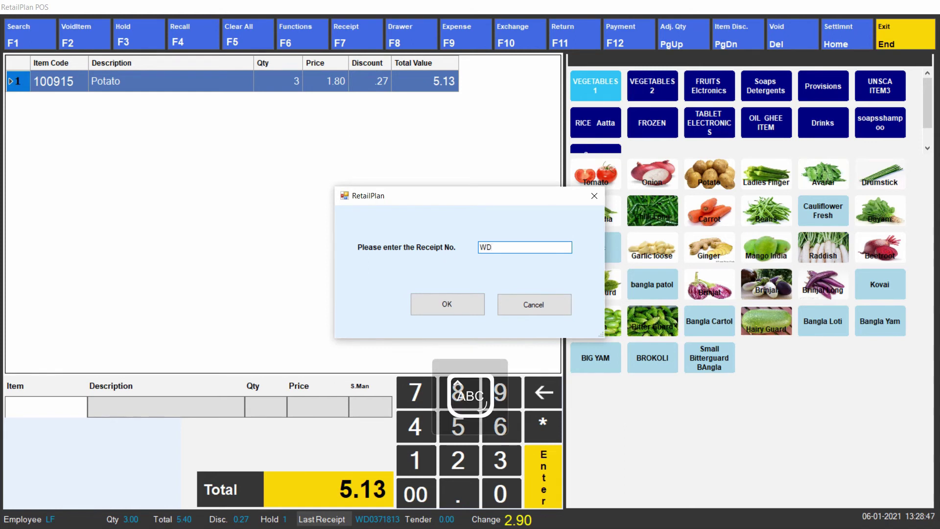
text(037)
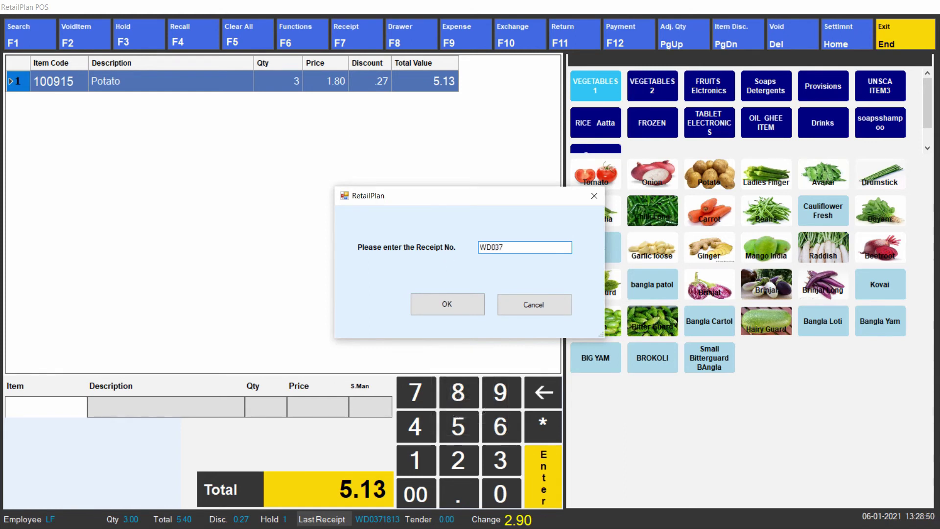
text(1813)
click(446, 305)
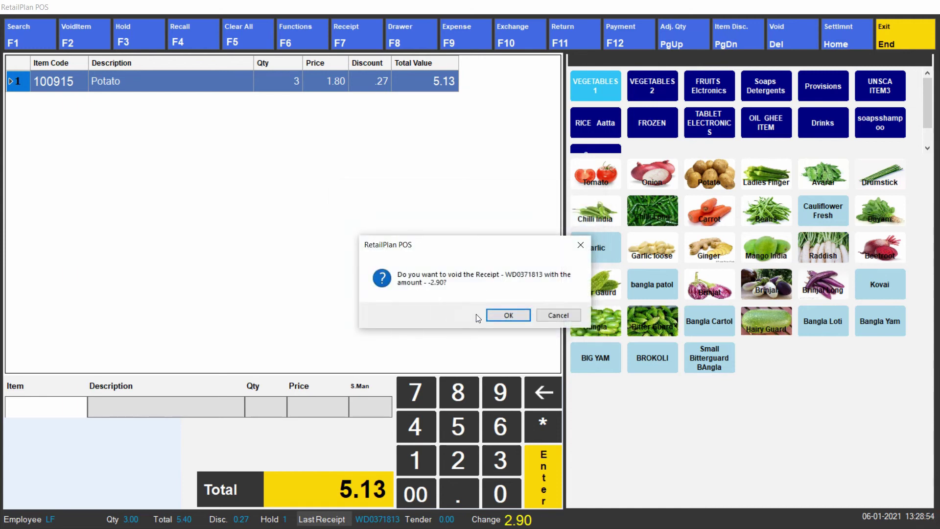
click(510, 317)
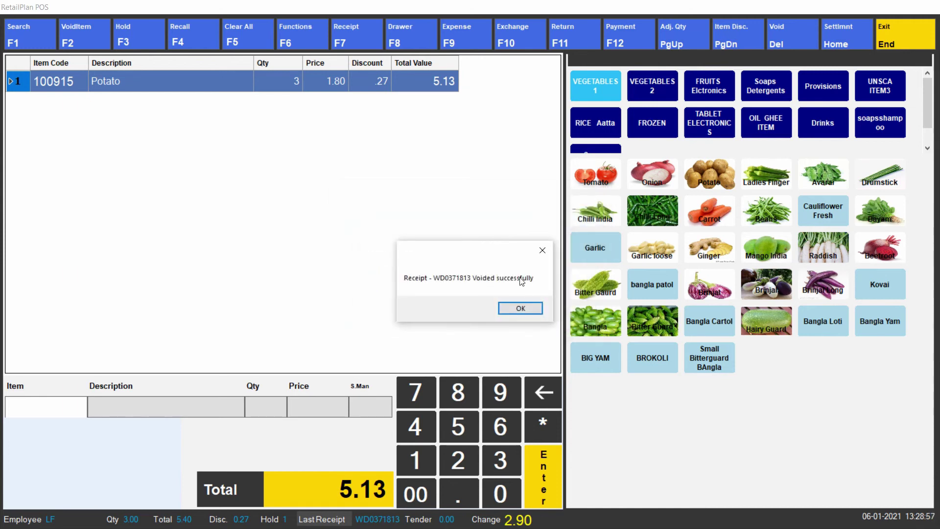
click(521, 307)
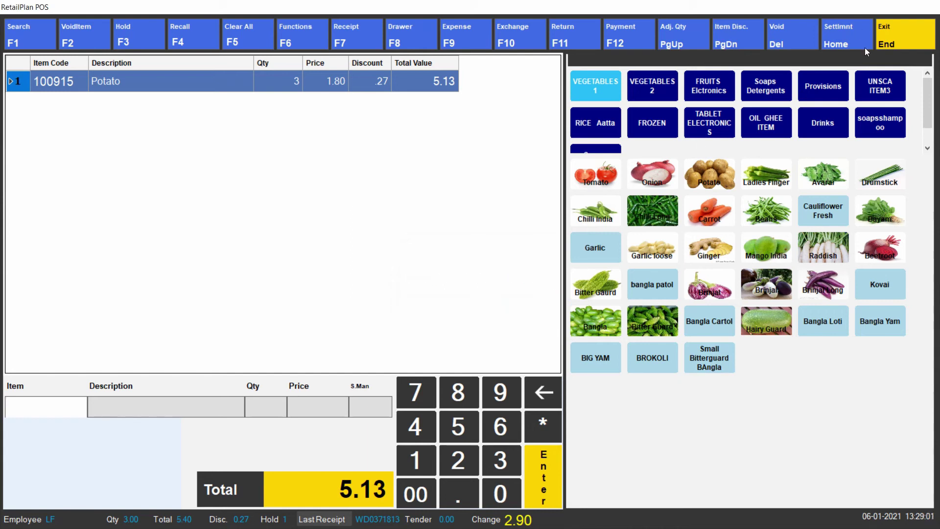
Pay the 5.10 Potato sale exactly in cash and close the printing notice.
click(612, 38)
click(610, 403)
click(635, 488)
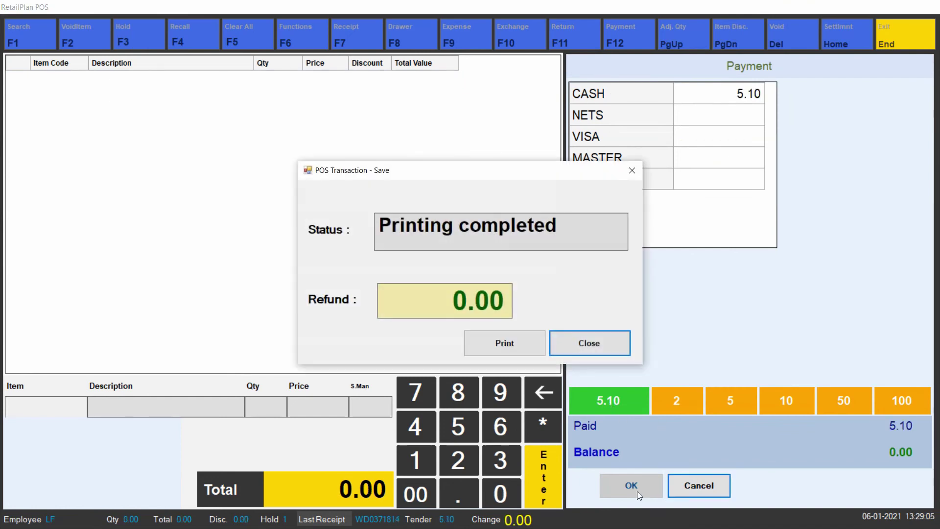
click(568, 336)
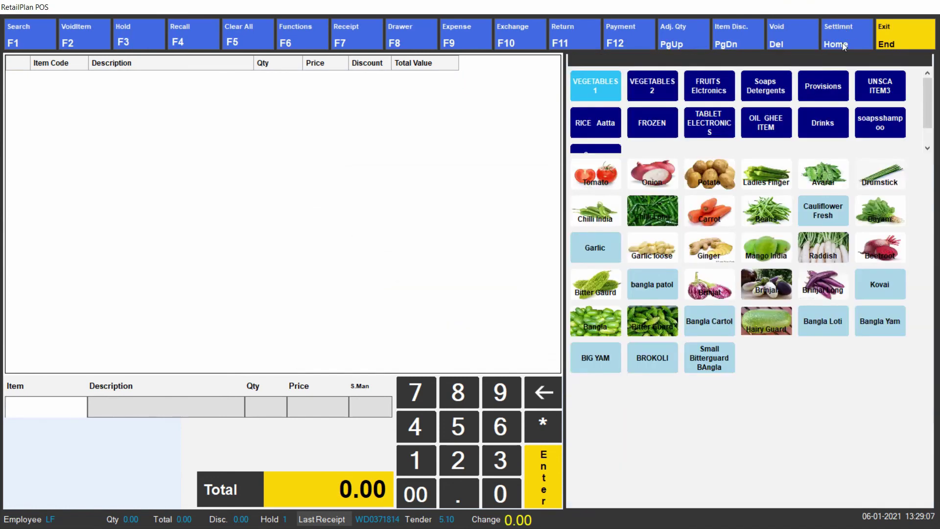
Start settlement past the one-held-bill warning, close it unsaved, and show the held-bills list.
click(841, 42)
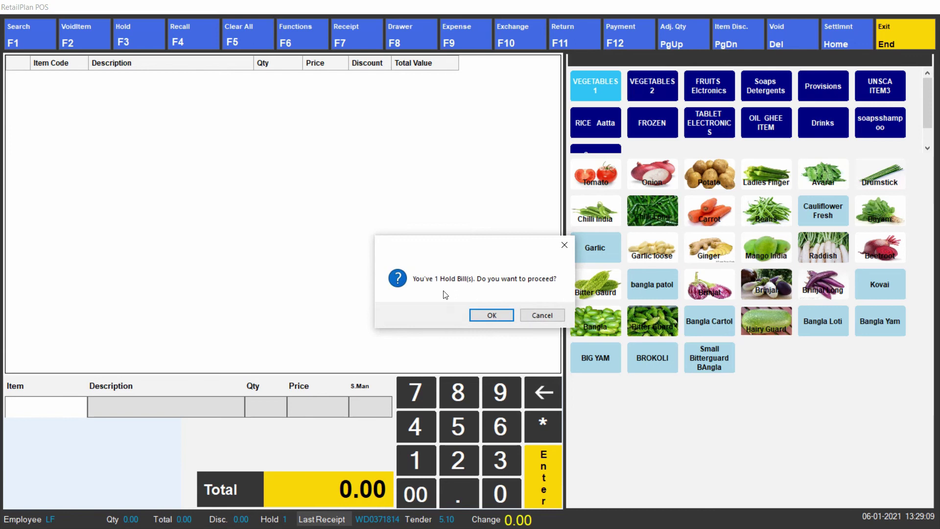
click(501, 315)
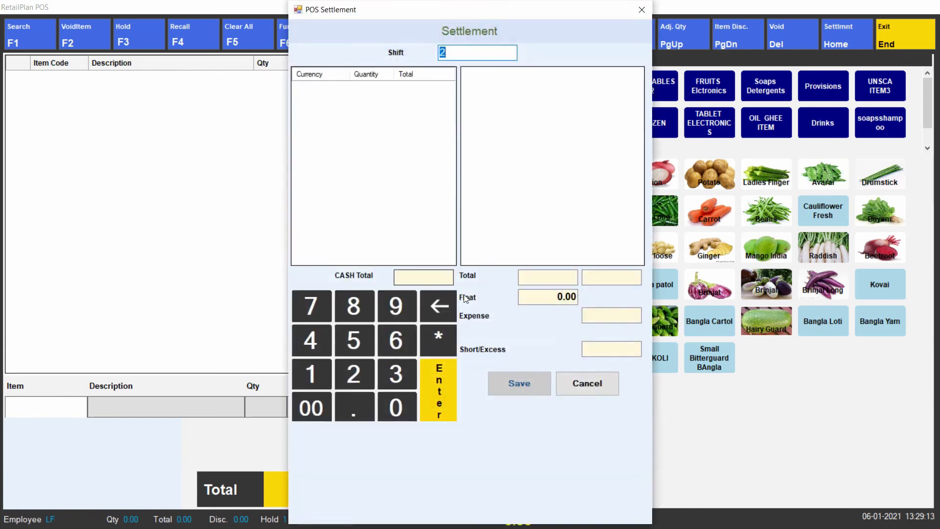
click(641, 10)
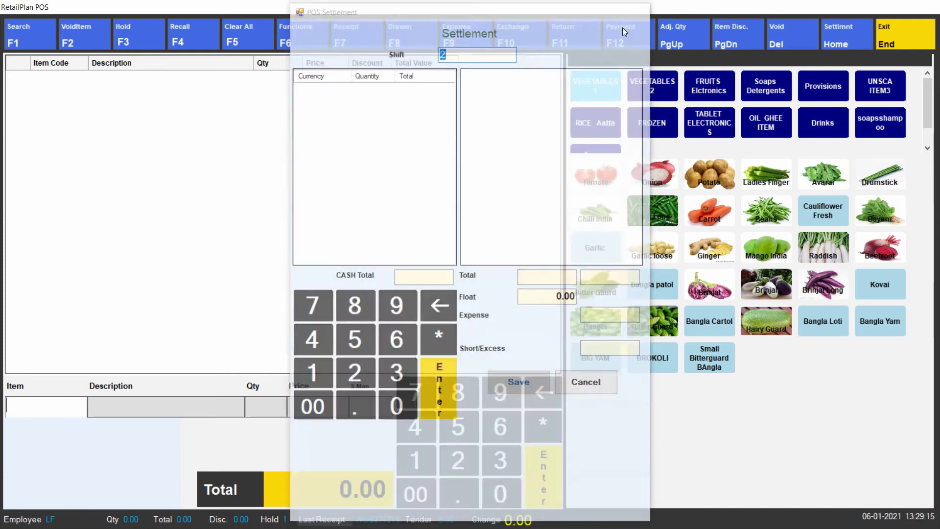
click(187, 40)
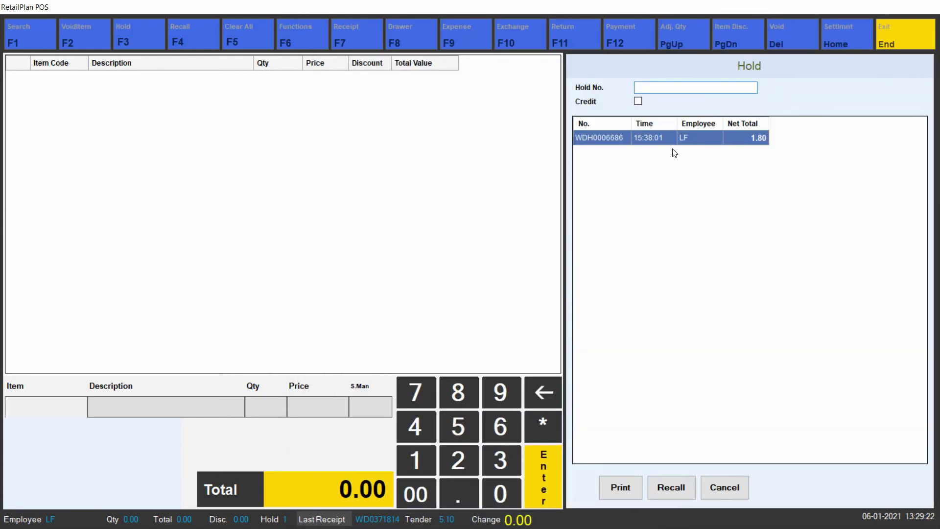
Recall the held 1.80 Potato bill and pay it exactly in cash.
click(670, 487)
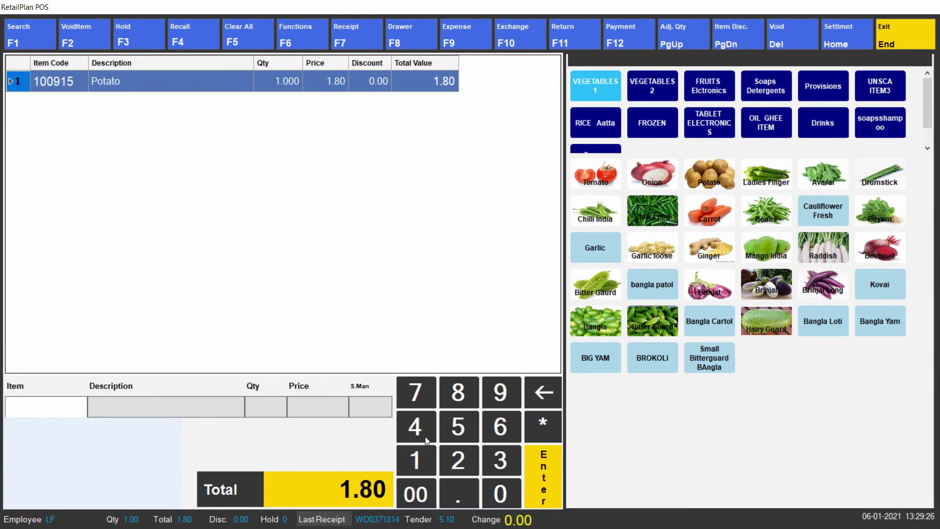
click(530, 473)
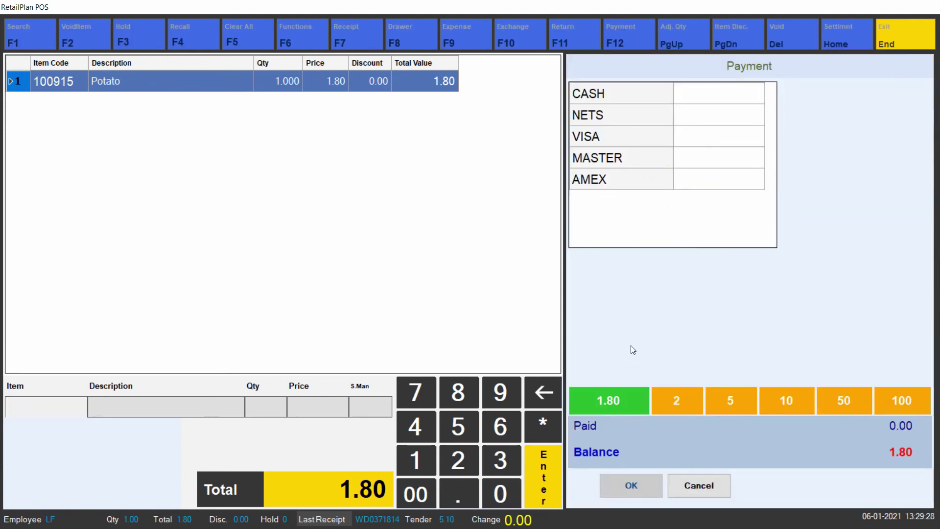
click(607, 398)
click(599, 353)
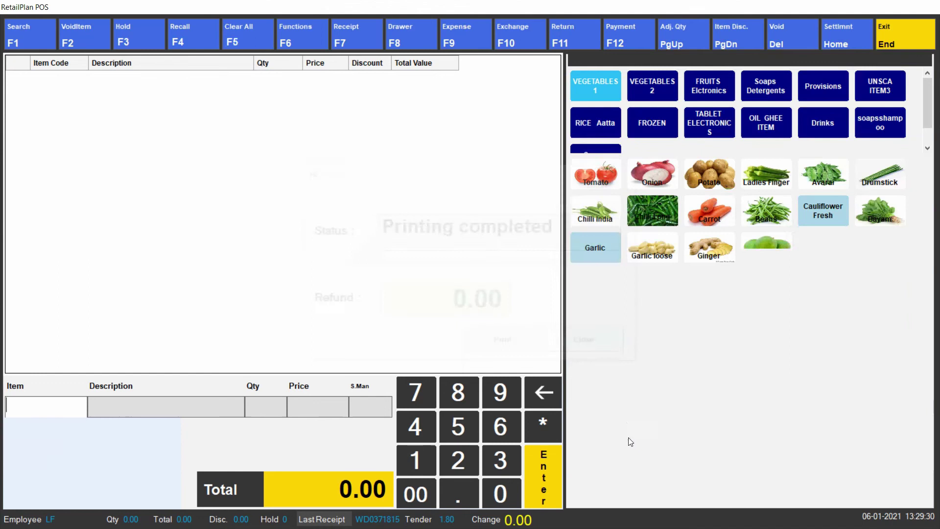
Open settlement for shift 1 and count 2 × 50.00 and 1 × 10.00 notes.
click(824, 27)
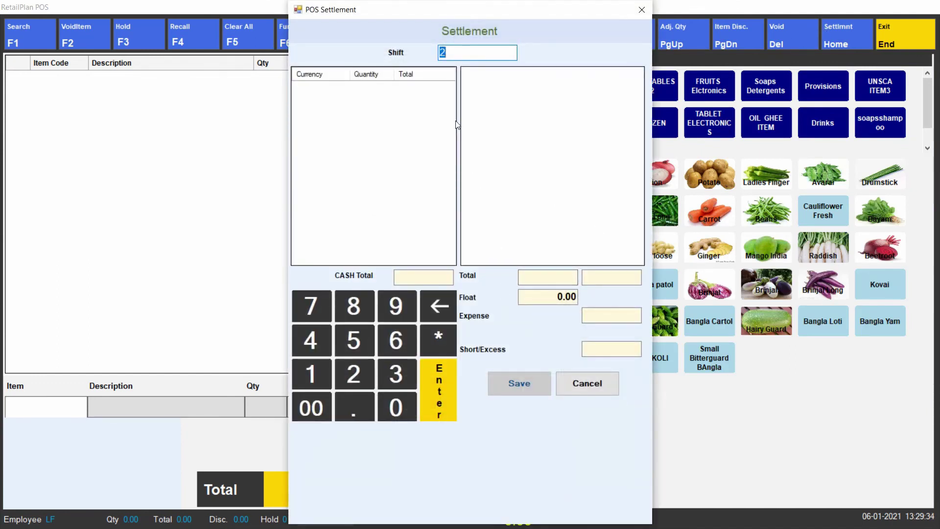
text(1)
click(544, 382)
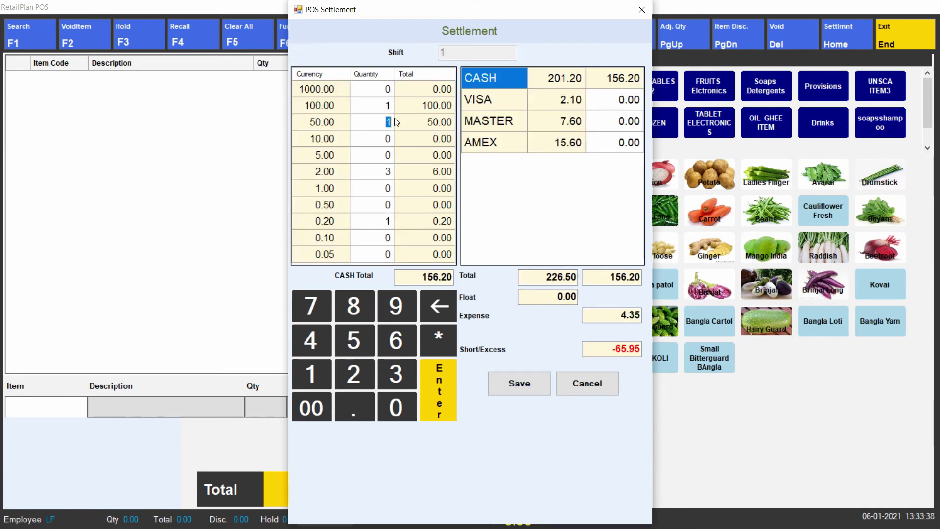
text(2)
key(Return)
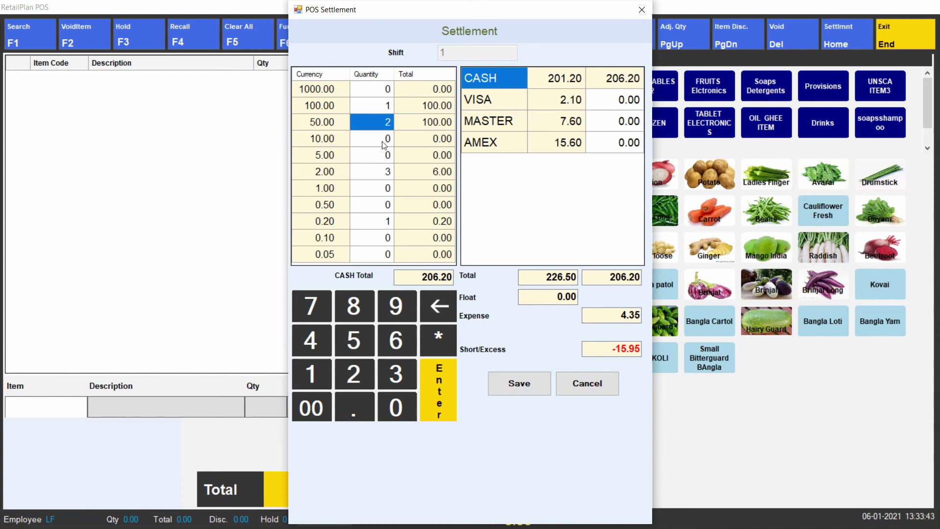
click(389, 139)
text(1)
key(Return)
Count 1 × 5.00, 1 × 0.50, 3 × 0.20 and 1 × 0.05, bringing cash to 222.15.
click(390, 155)
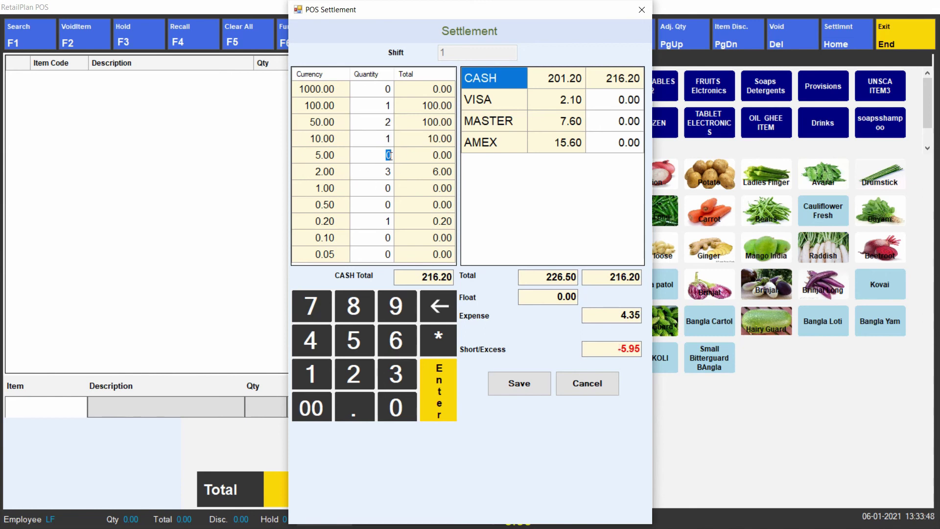
text(1)
key(Return)
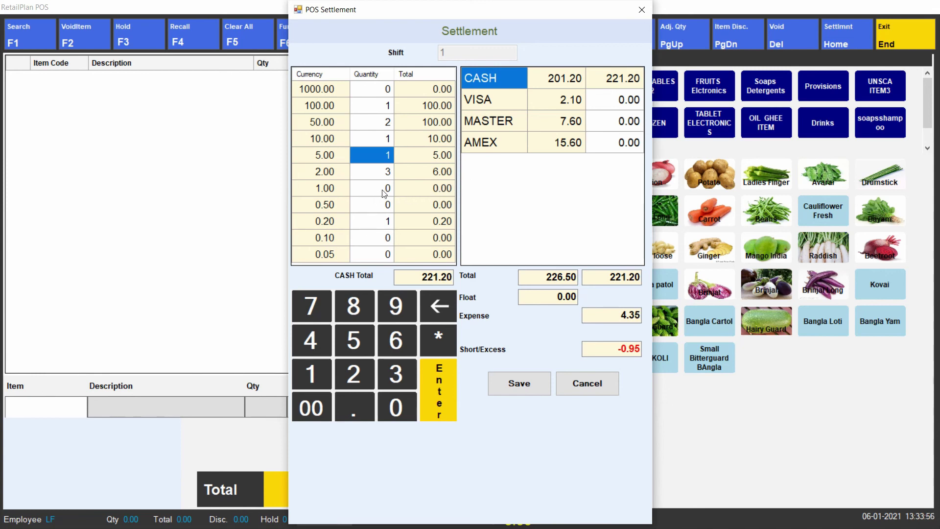
click(387, 206)
text(1)
key(Return)
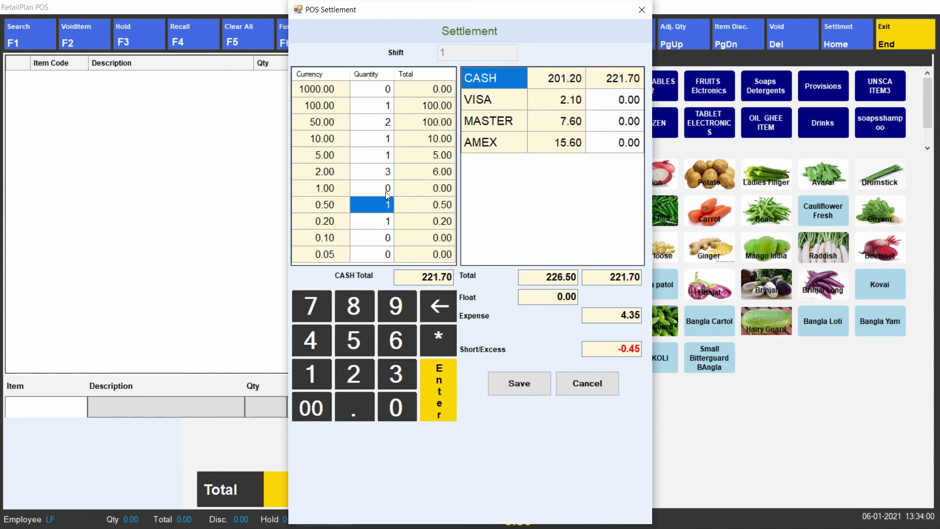
click(389, 224)
text(3)
key(Return)
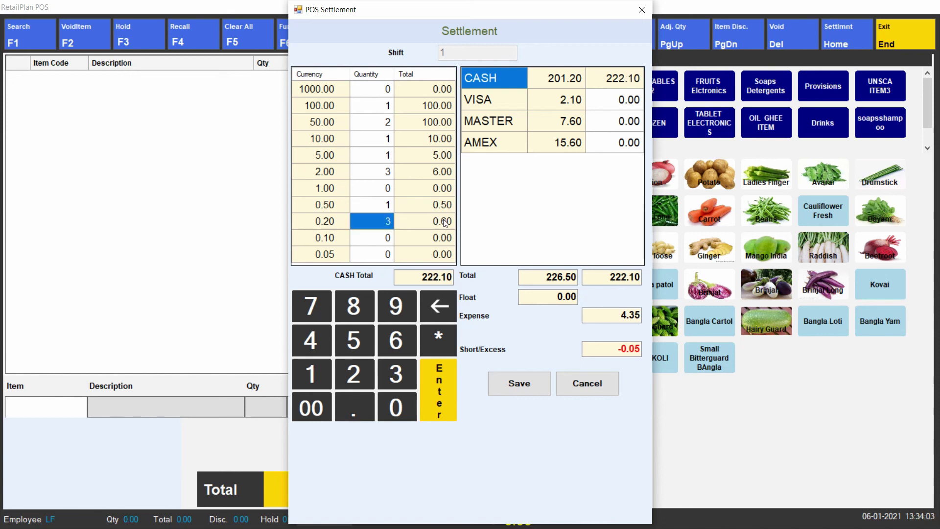
click(391, 251)
text(1)
key(Return)
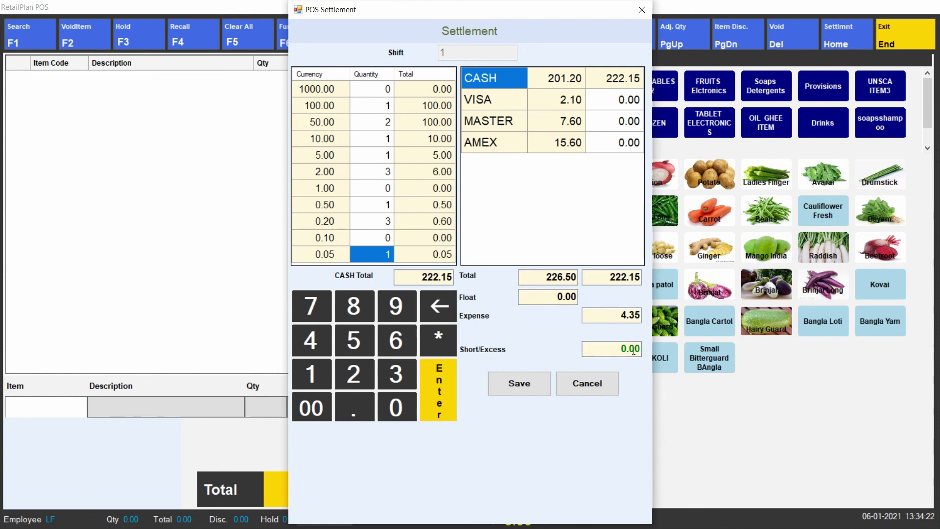
Save the shift settlement, acknowledge the completion message, and open the Functions (F6) list.
click(524, 385)
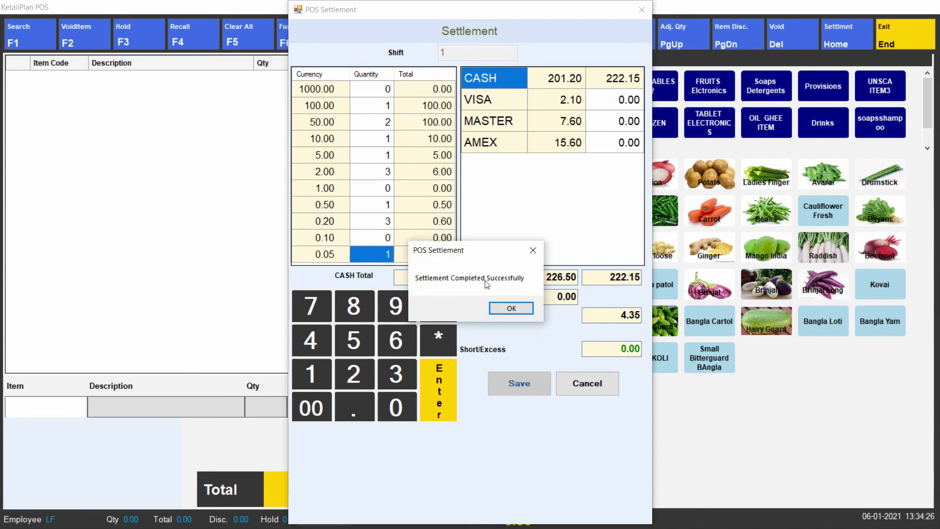
click(512, 306)
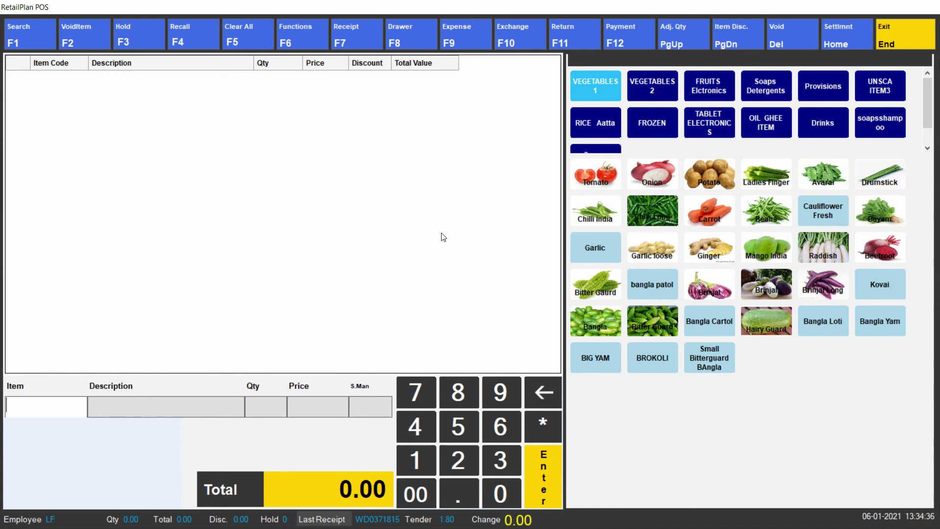
click(301, 33)
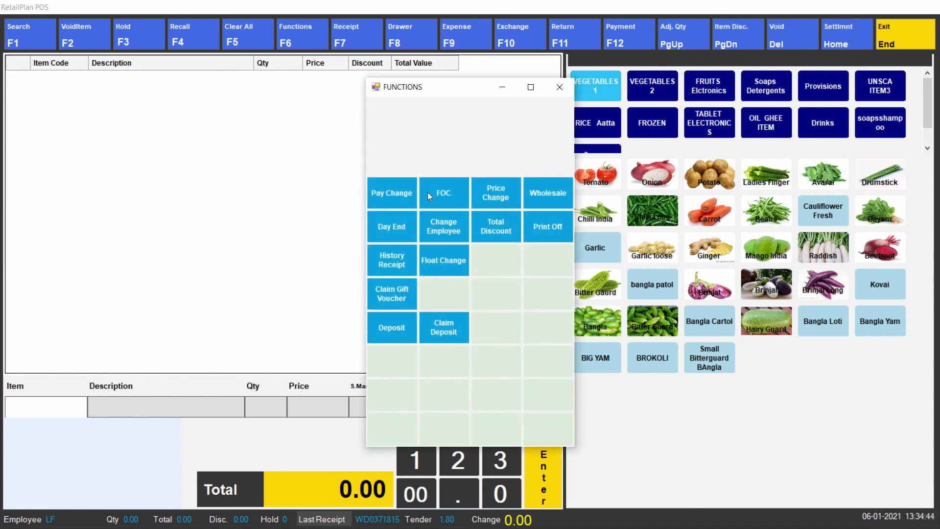